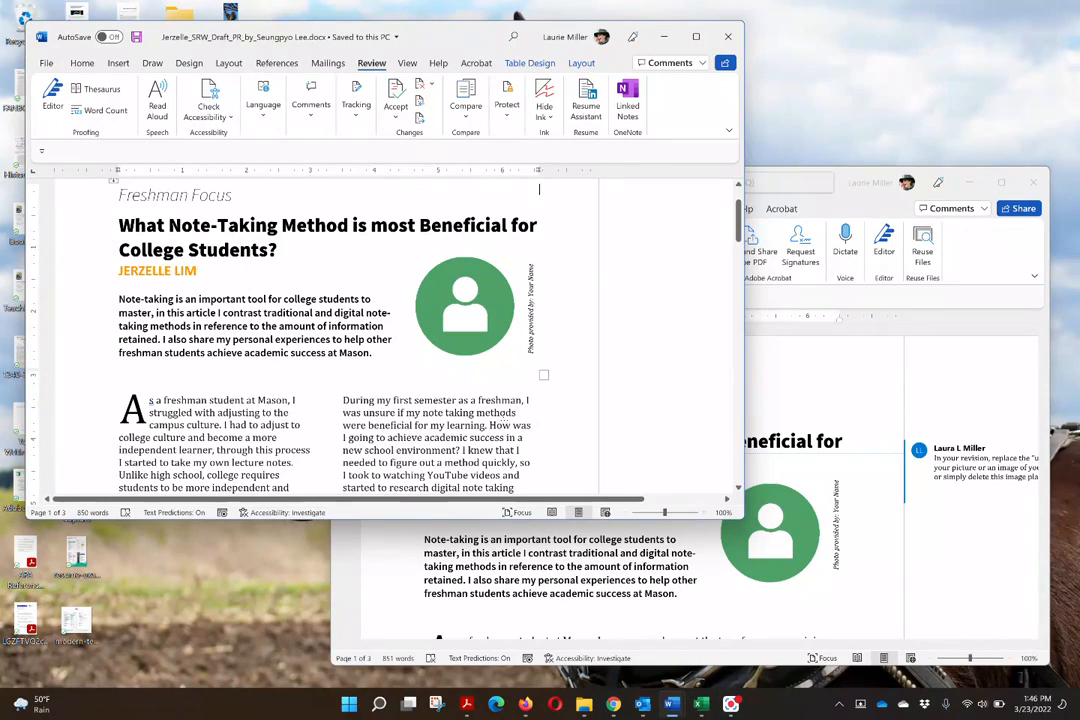
# - Examine the reviewer comments in both open drafts of the note-taking article
pyautogui.scroll(-3, 398, 380)
pyautogui.scroll(-5, 398, 380)
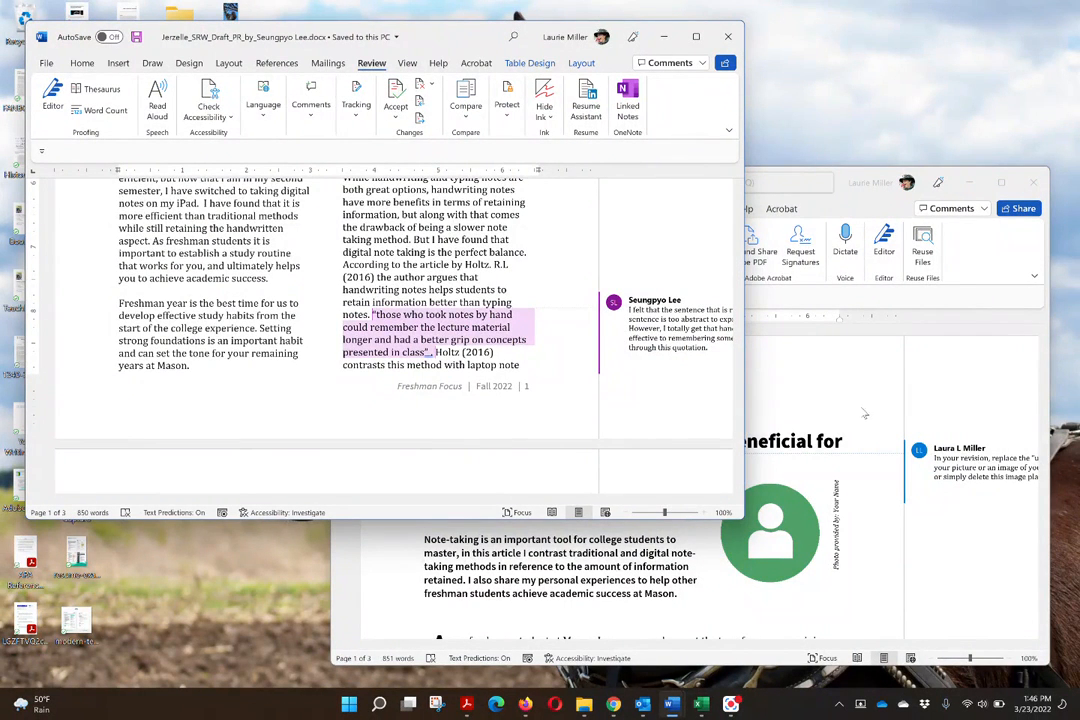
pyautogui.scroll(-1, 864, 412)
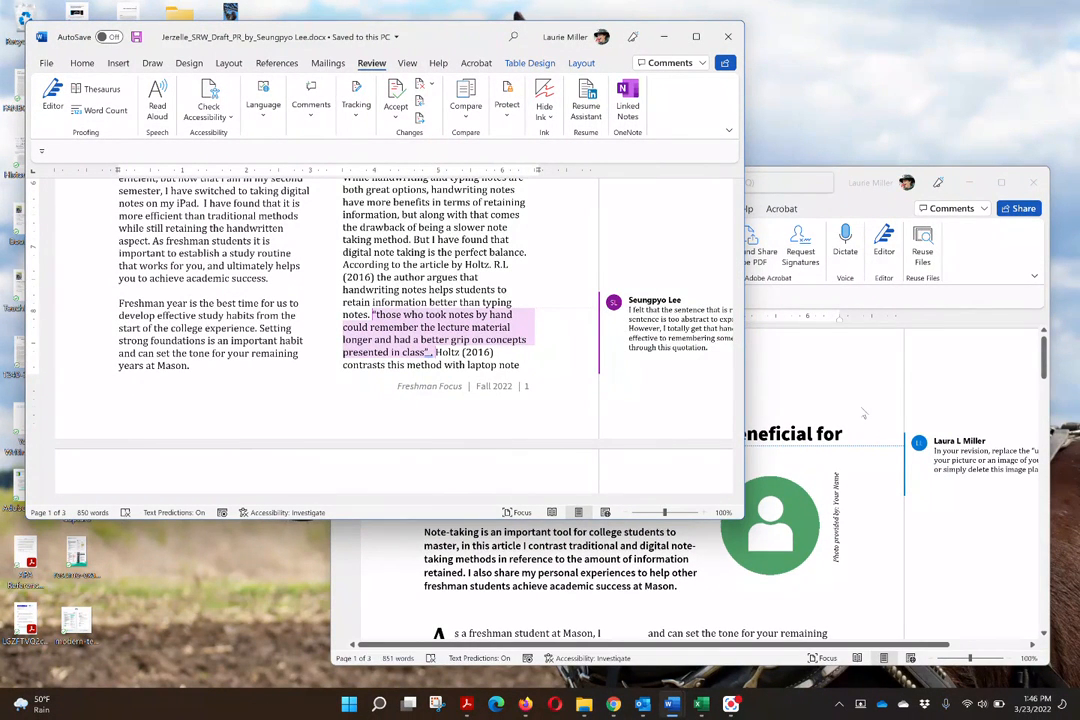
pyautogui.click(862, 410)
pyautogui.scroll(-10, 863, 408)
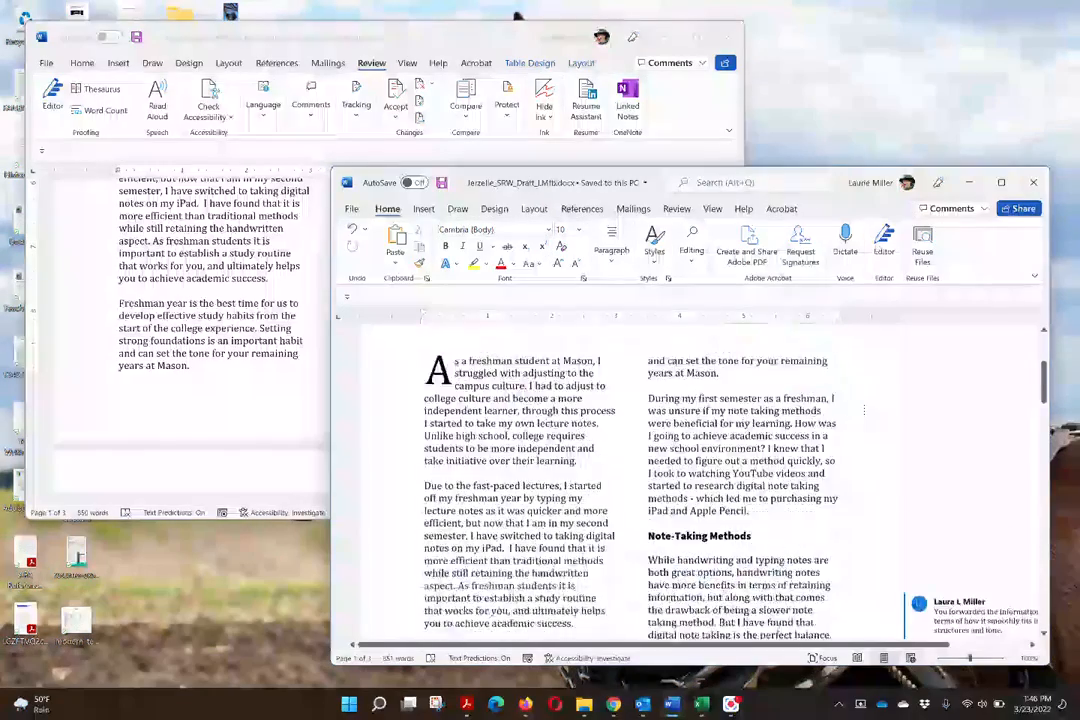
pyautogui.scroll(-2, 864, 410)
pyautogui.scroll(12, 864, 410)
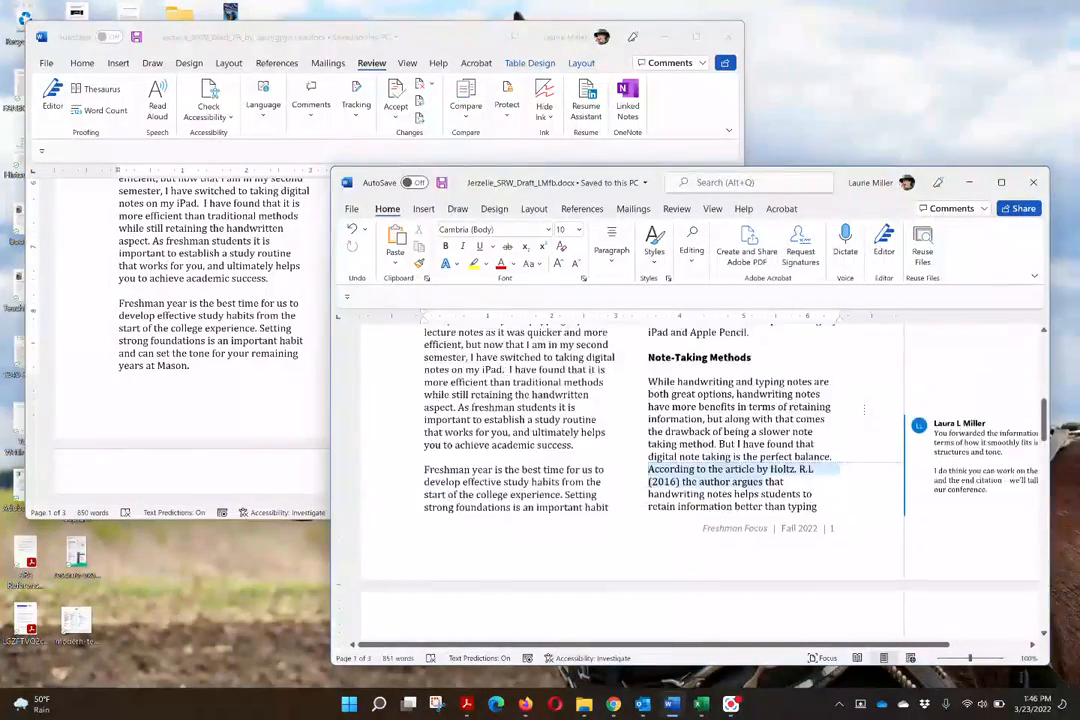
pyautogui.scroll(-1, 864, 410)
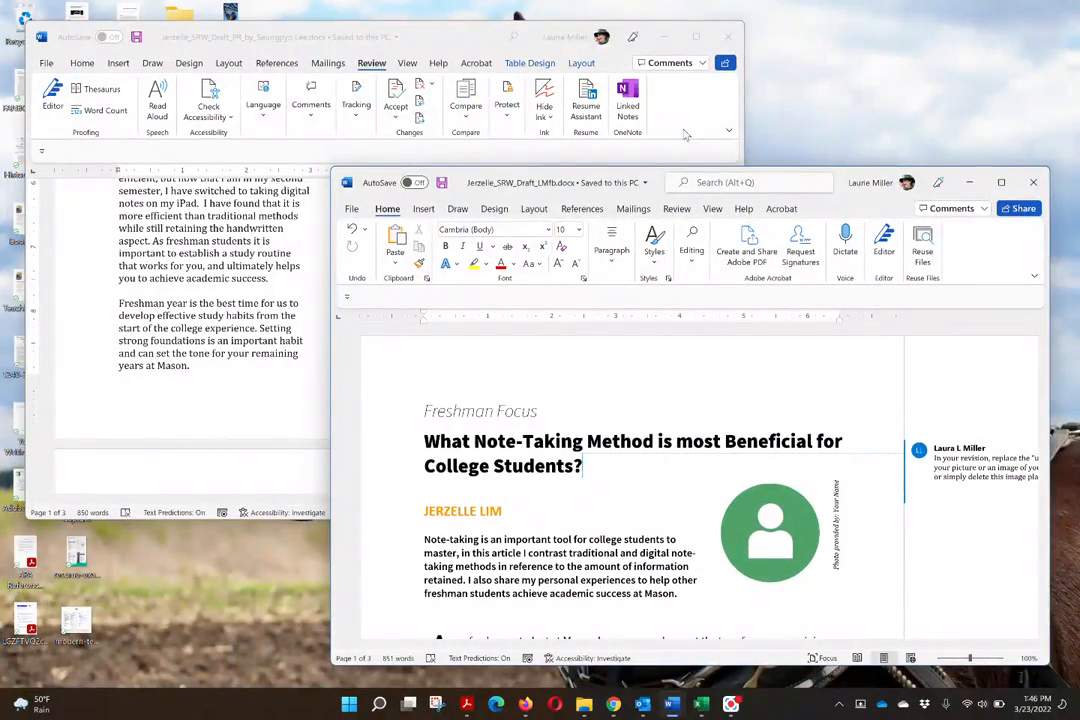
pyautogui.click(449, 38)
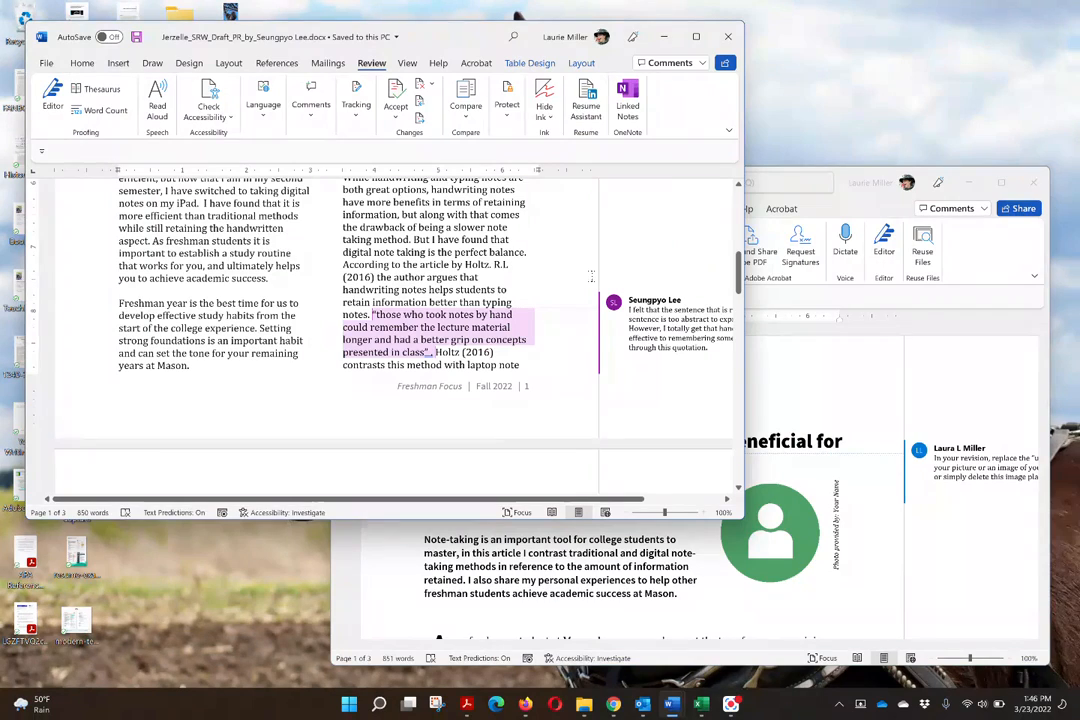
pyautogui.scroll(3, 566, 287)
pyautogui.scroll(8, 566, 287)
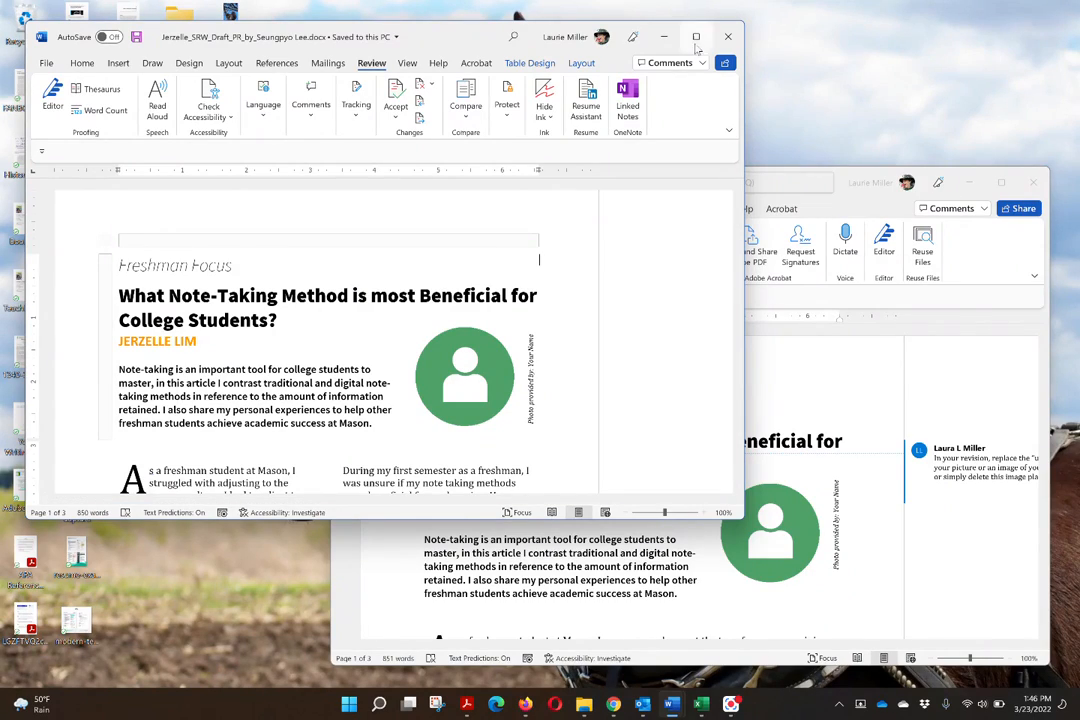
# - Maximize the peer-review draft, start Combine Documents, and choose the PR draft from Downloads as the original document
pyautogui.click(696, 37)
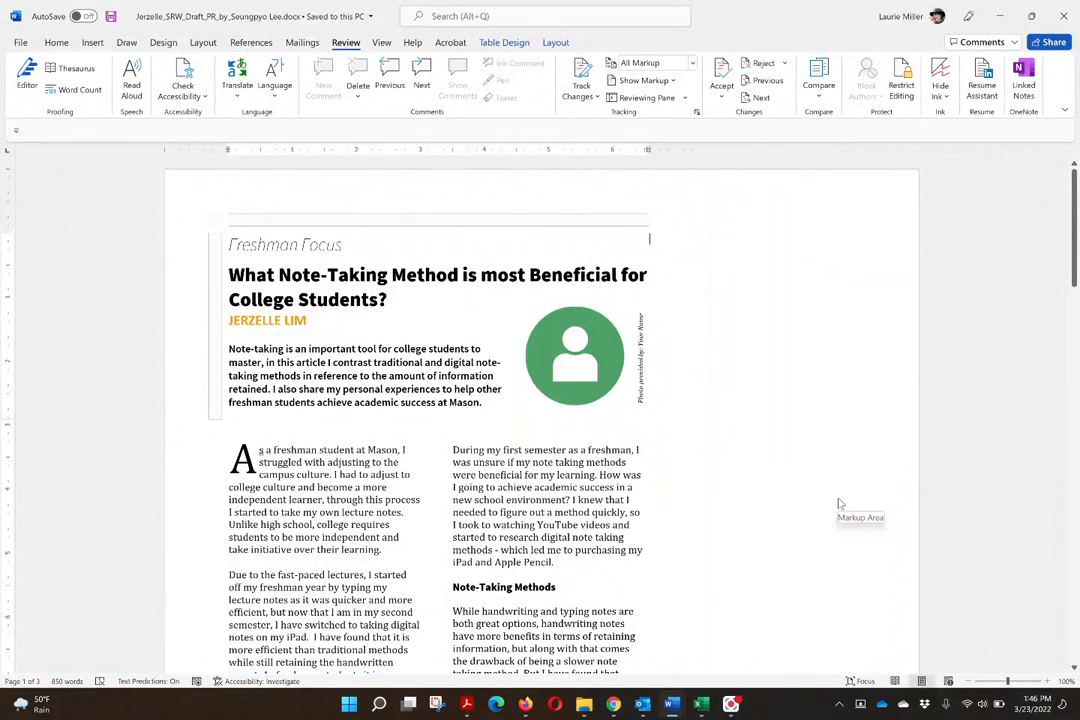
pyautogui.click(885, 338)
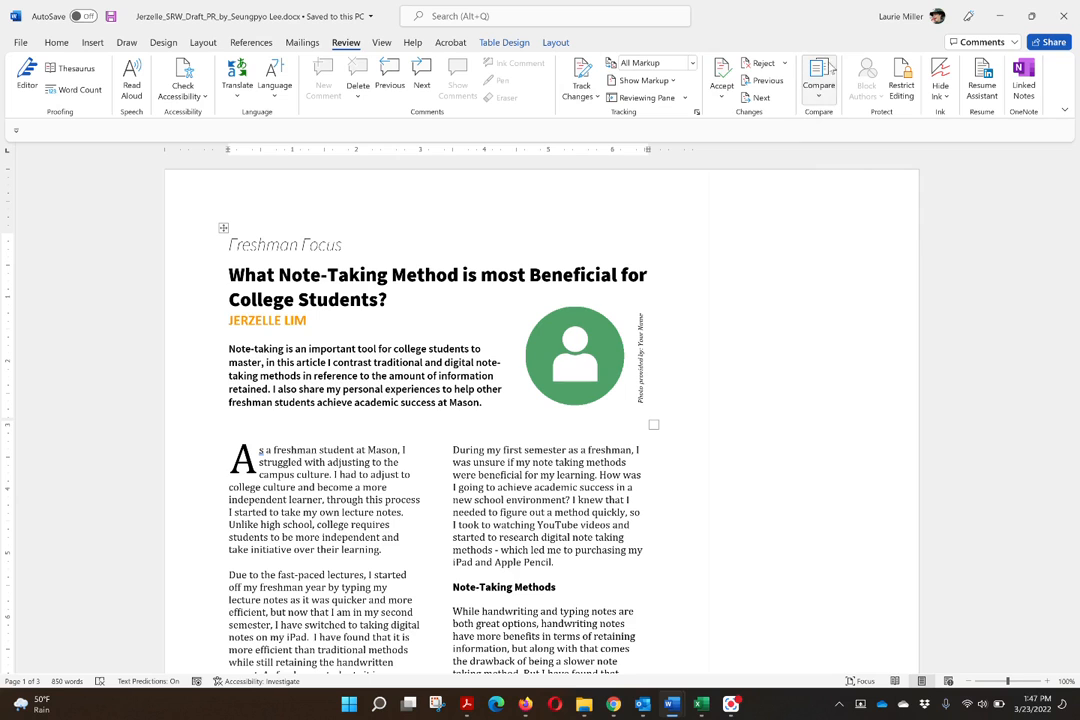
pyautogui.click(821, 98)
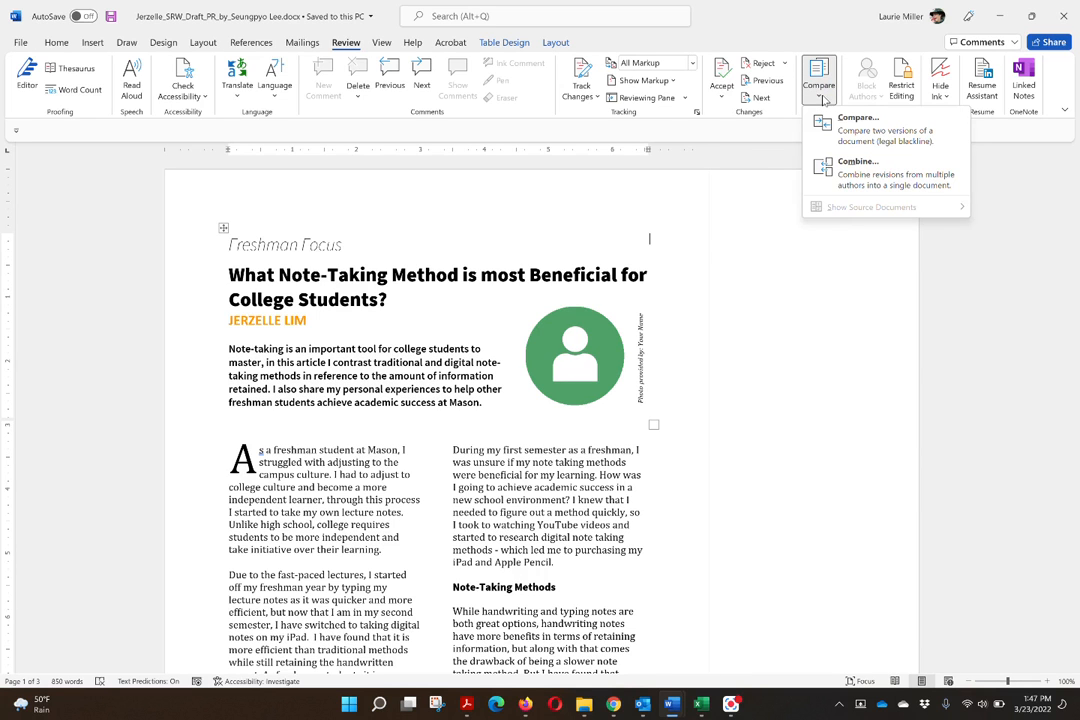
pyautogui.click(851, 183)
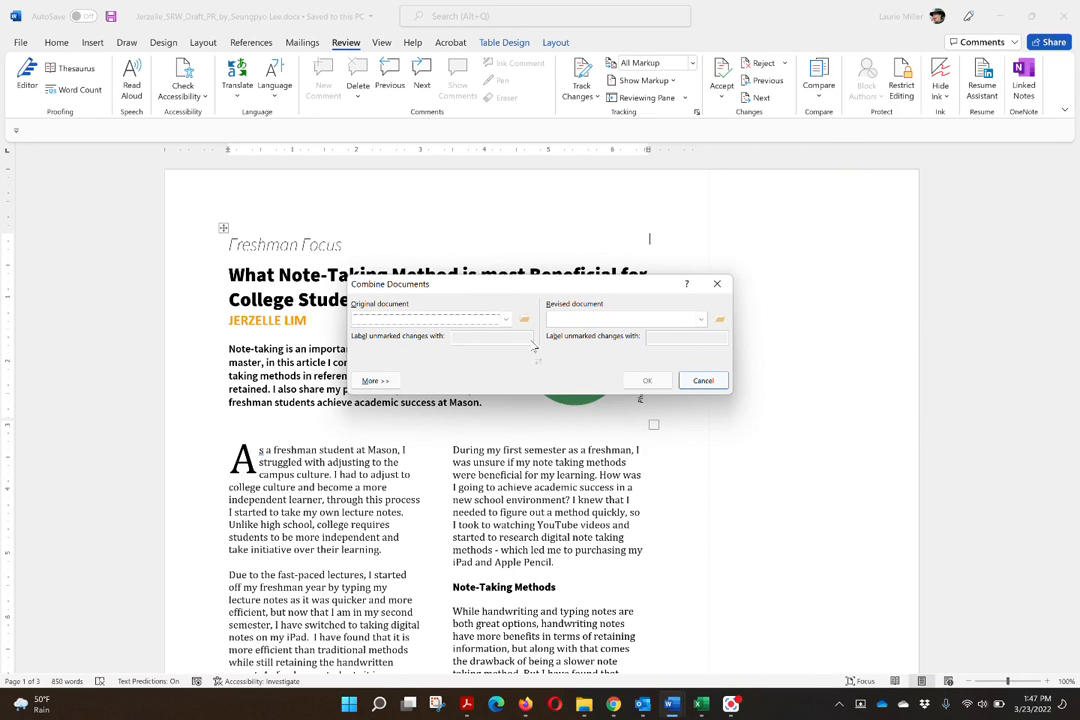
pyautogui.click(524, 319)
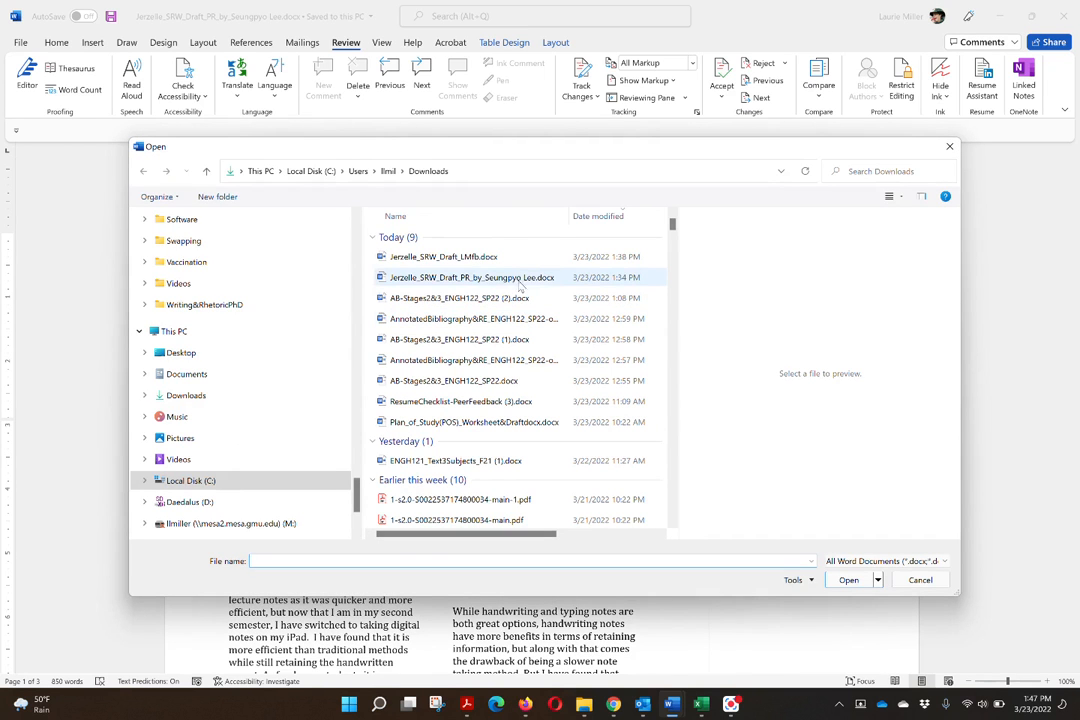
pyautogui.click(486, 279)
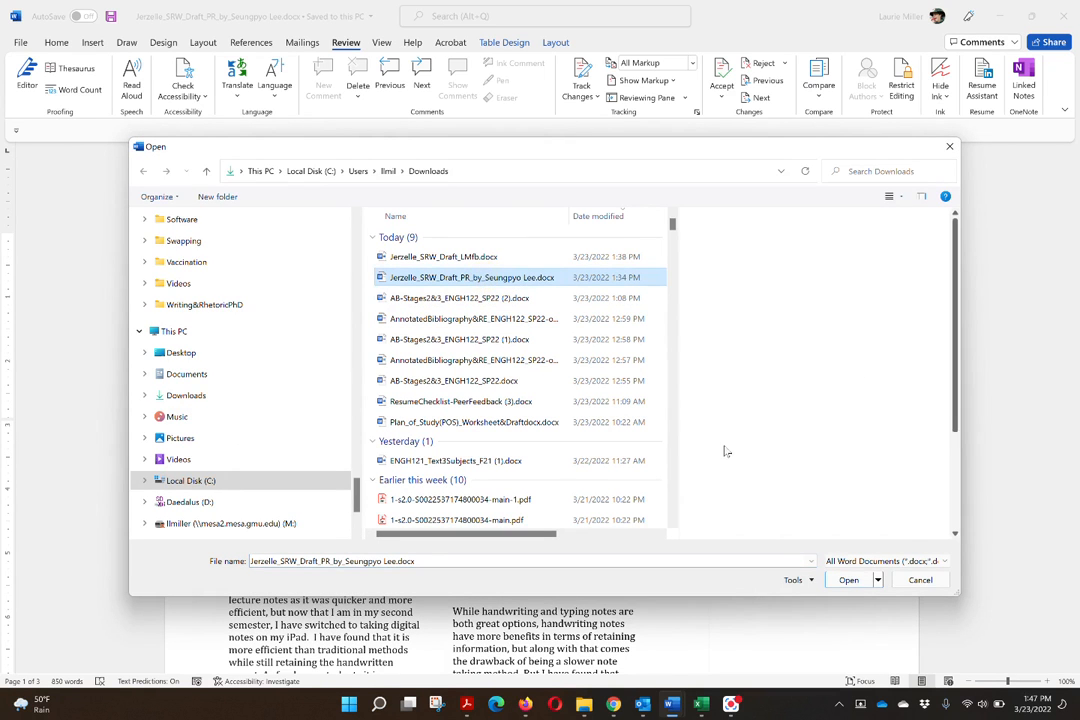
pyautogui.click(852, 582)
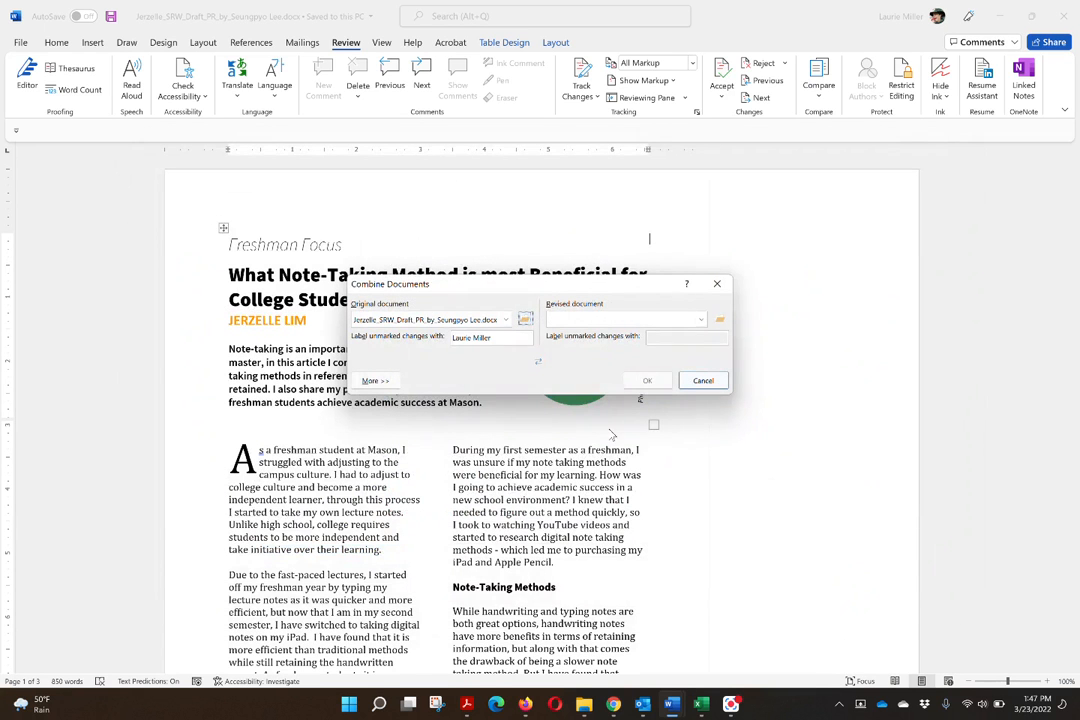
# - Choose the LMfb feedback draft from Downloads as the revised document and combine the two files
pyautogui.click(721, 323)
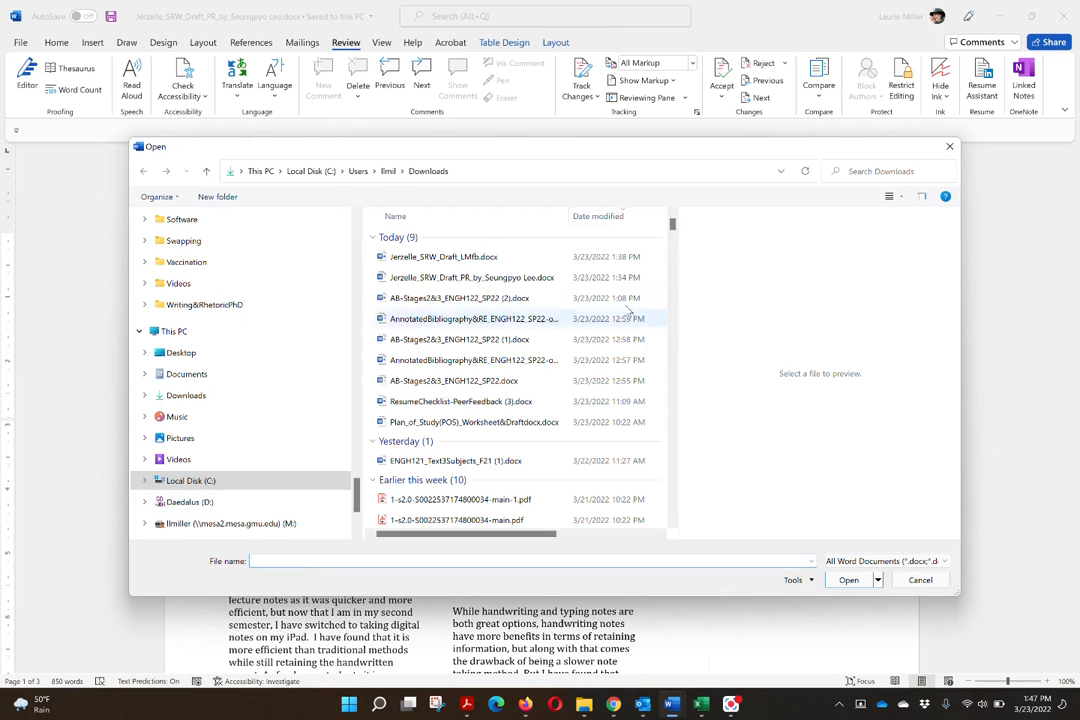
pyautogui.click(465, 258)
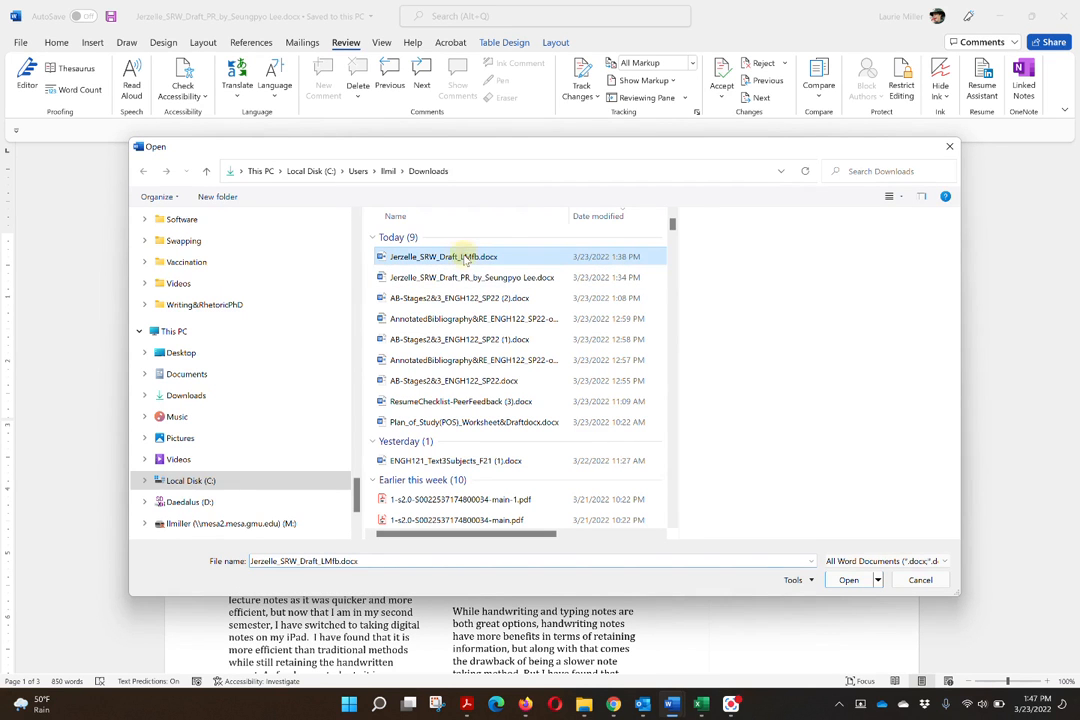
pyautogui.click(846, 580)
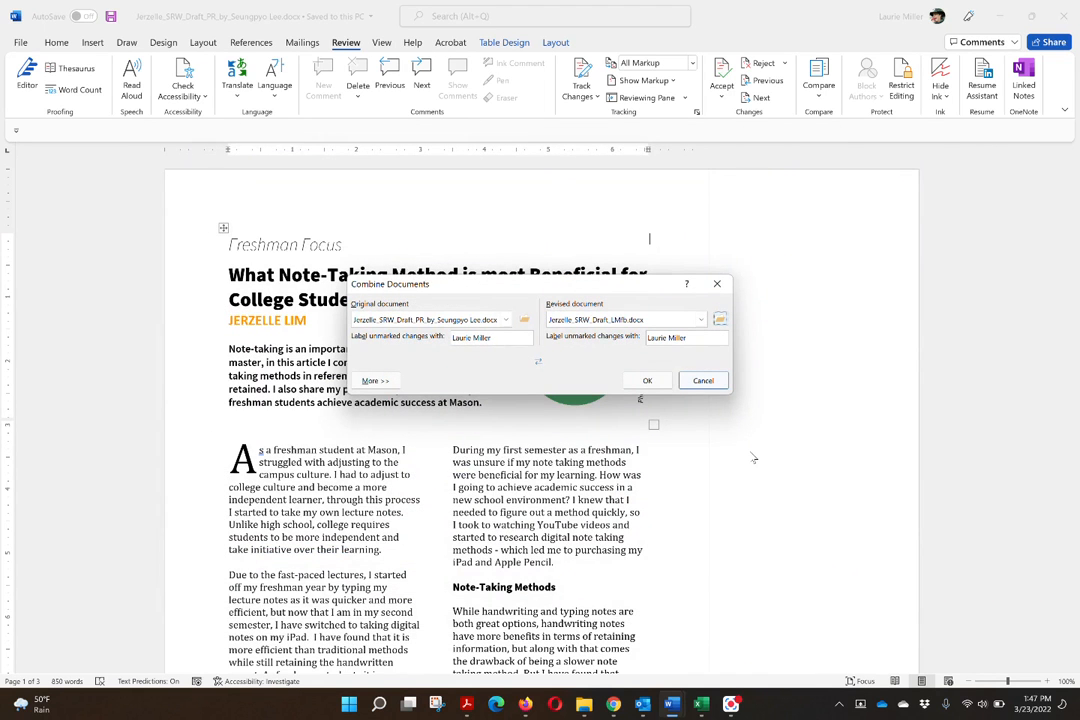
pyautogui.click(647, 381)
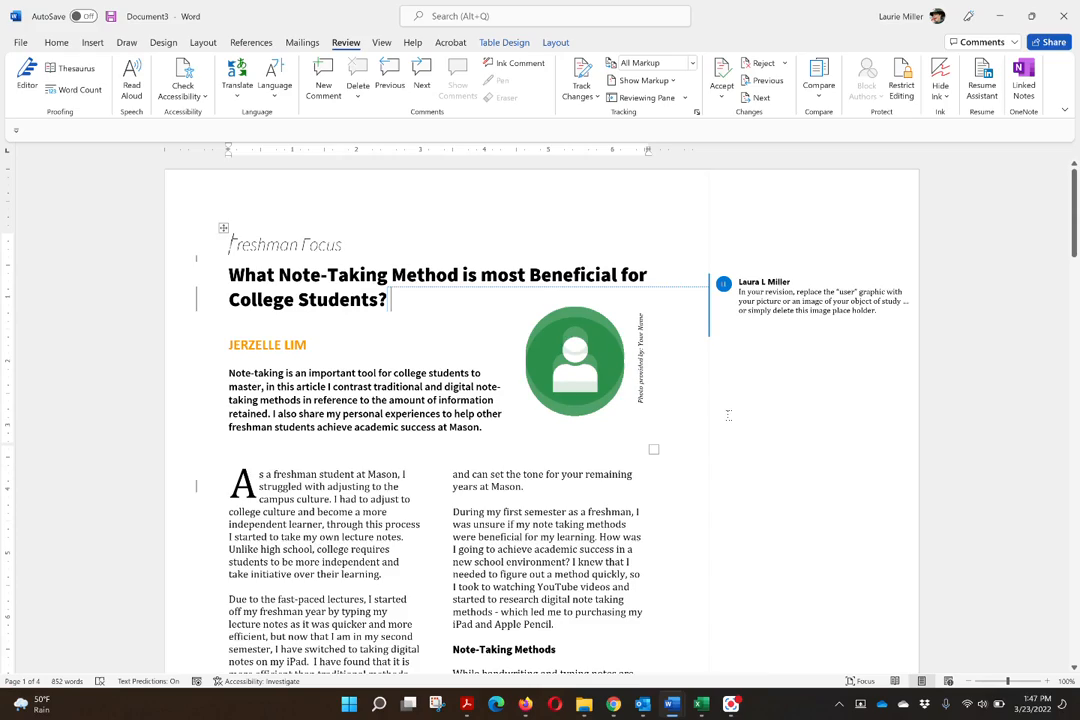
# - Examine both reviewers' comments and the tracked changes across the first two pages of the combined document
pyautogui.scroll(-3, 728, 416)
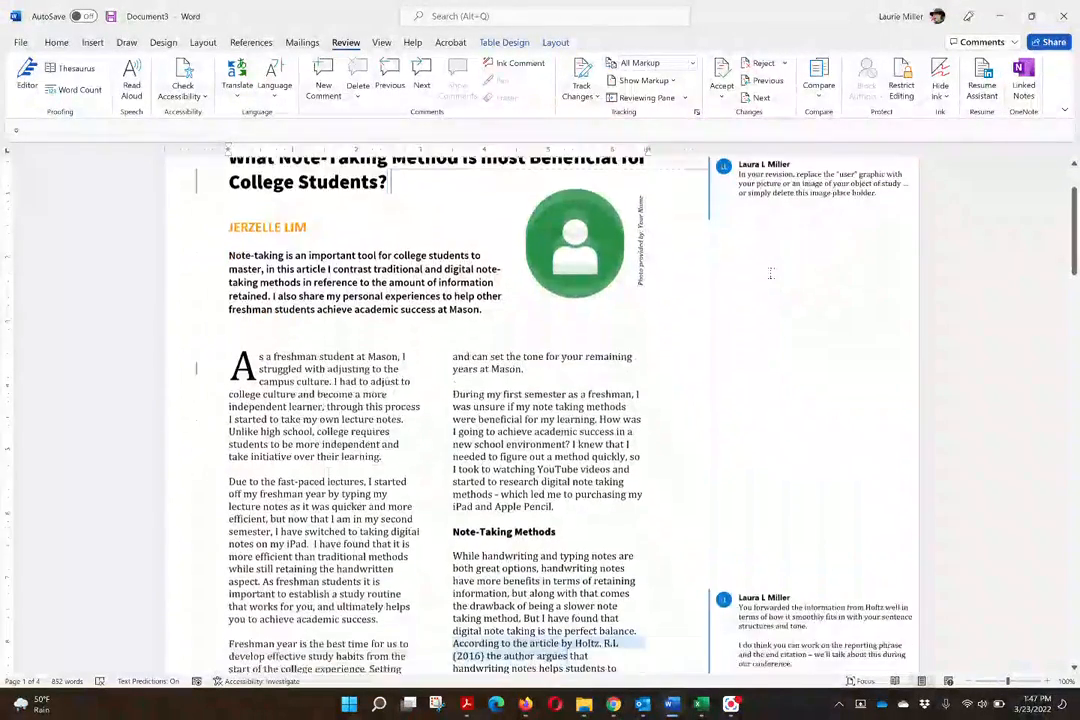
pyautogui.scroll(-10, 770, 272)
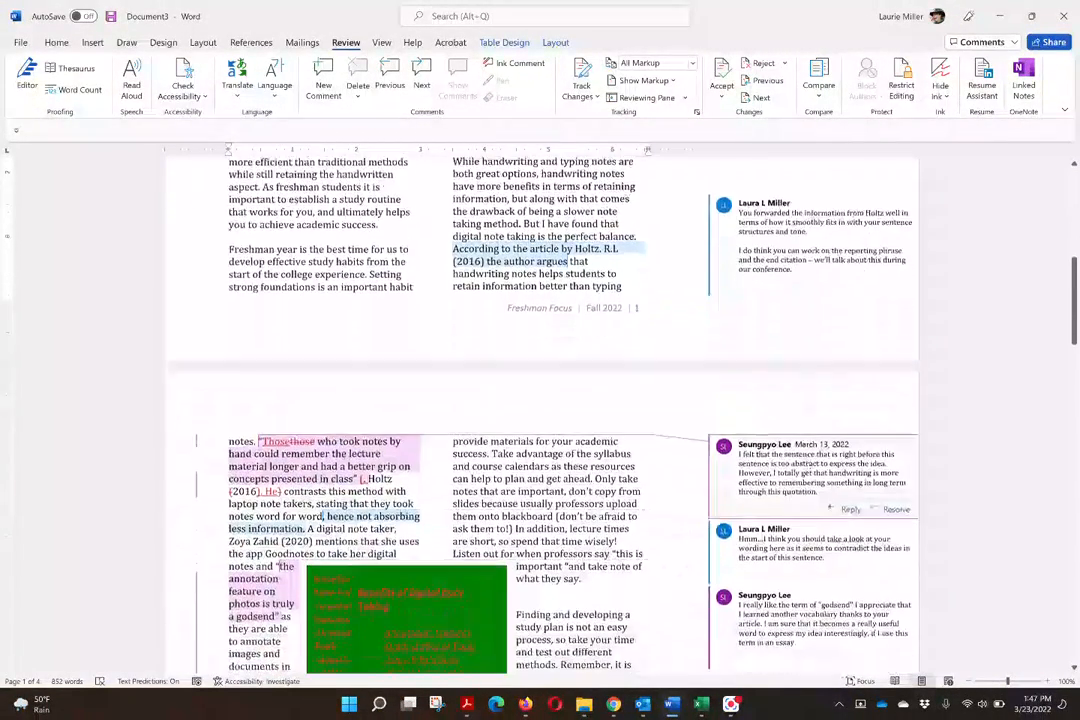
pyautogui.scroll(-4, 540, 410)
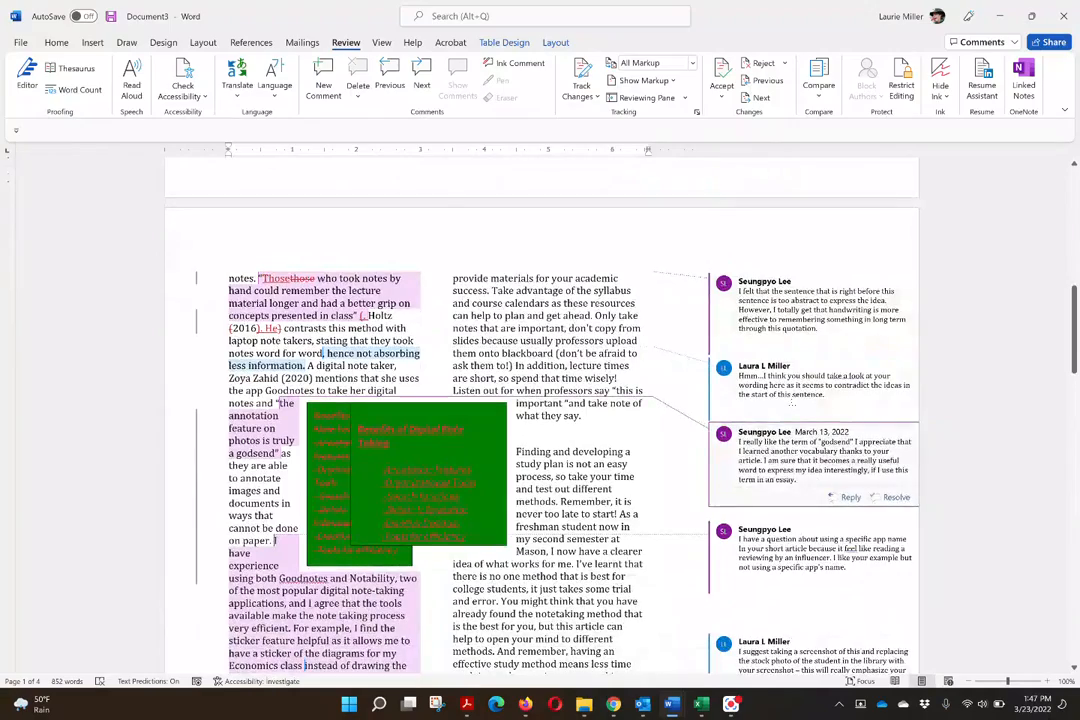
pyautogui.click(808, 327)
pyautogui.scroll(-8, 833, 416)
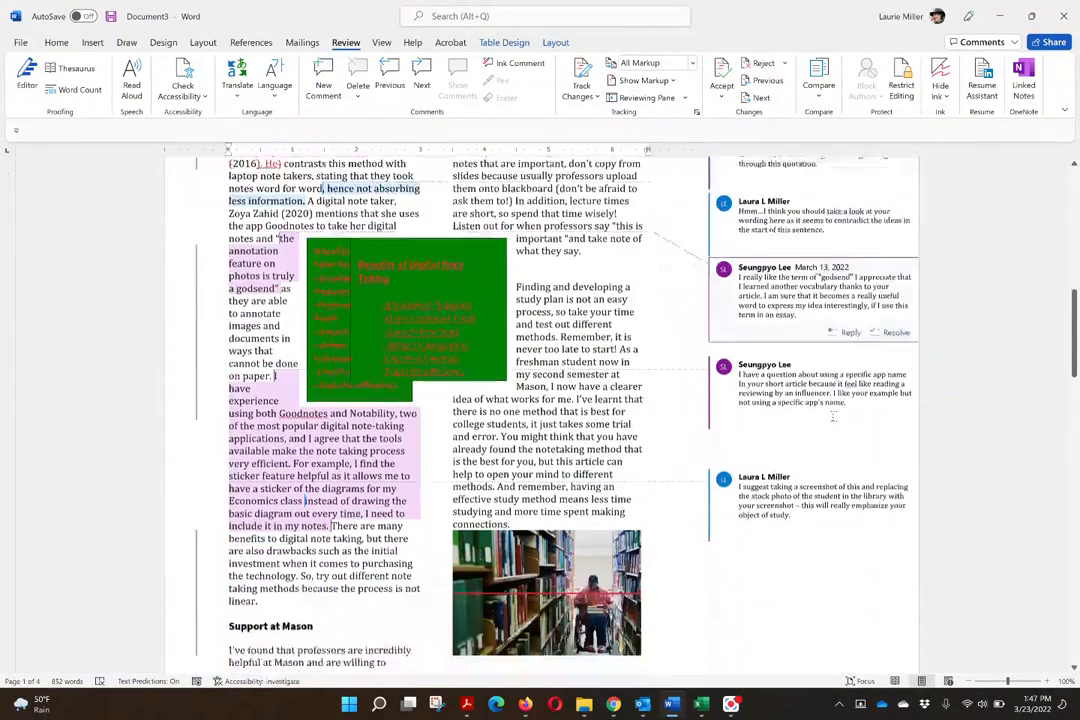
pyautogui.scroll(-5, 833, 416)
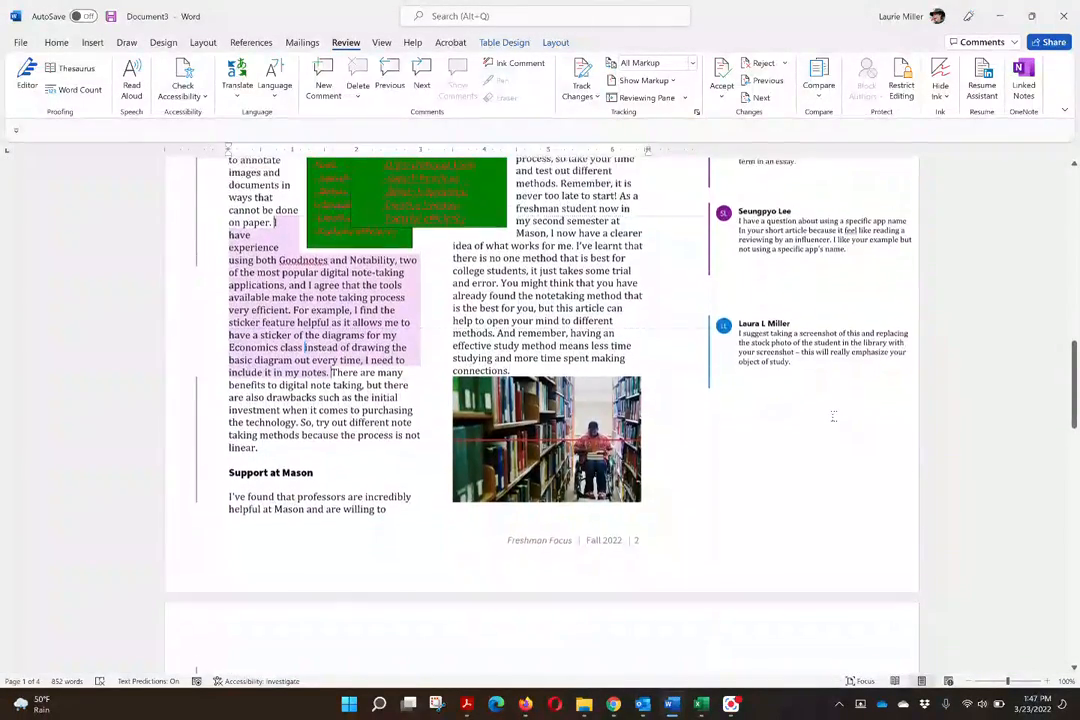
# - Delete the duplicate library photo on the page after the Support at Mason section
pyautogui.scroll(1, 833, 416)
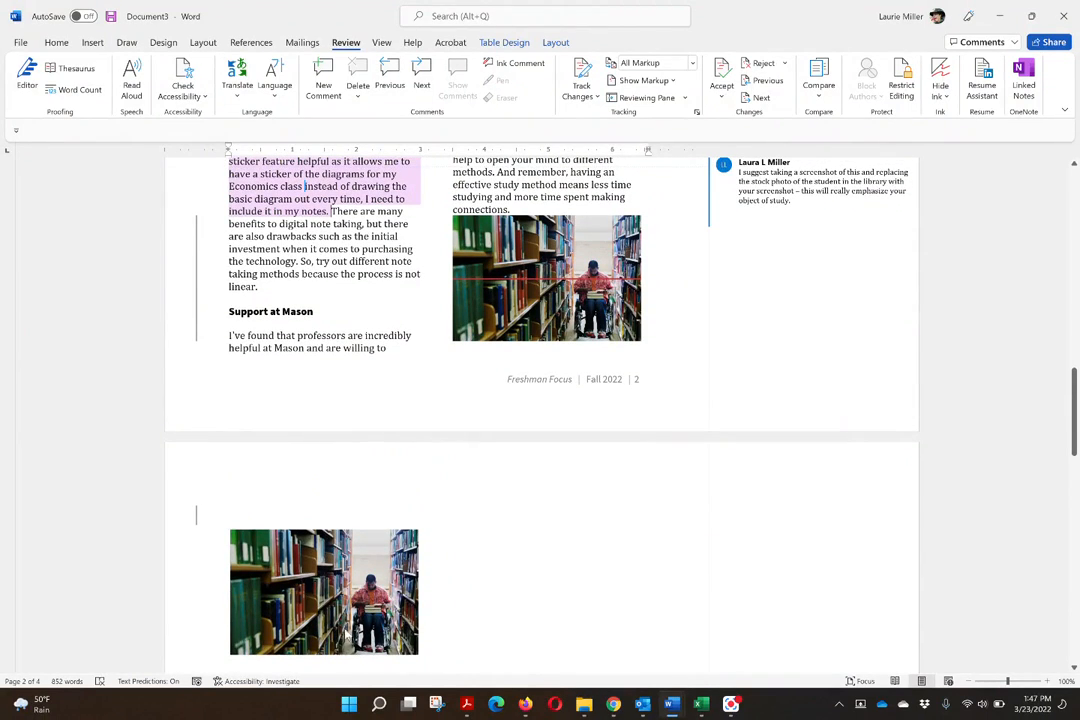
pyautogui.click(345, 630)
pyautogui.press('Delete')
# - Delete the rear duplicate of the two overlapping green Benefits of Digital Note Taking text boxes on page 2
pyautogui.scroll(8, 345, 600)
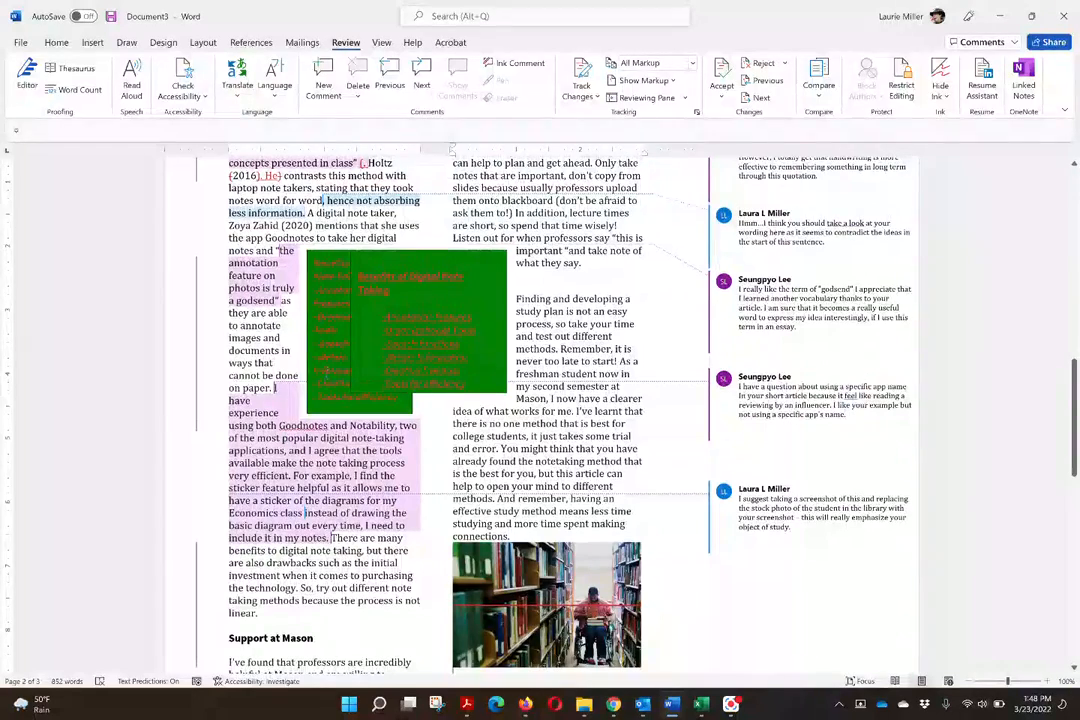
pyautogui.click(340, 275)
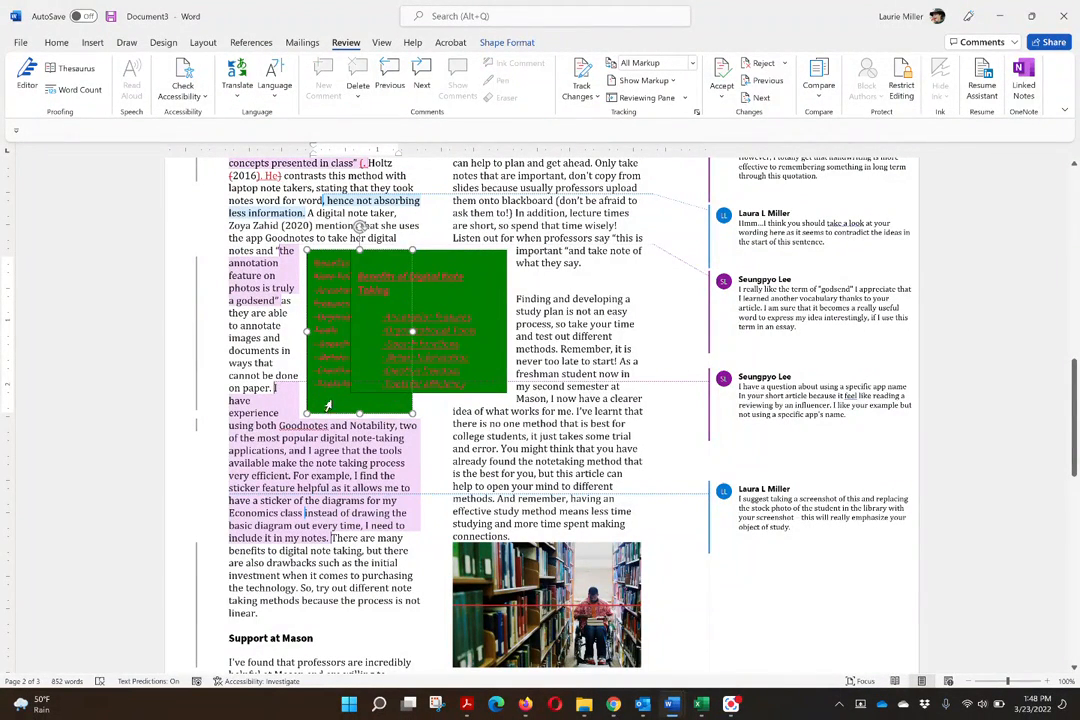
pyautogui.doubleClick(328, 414)
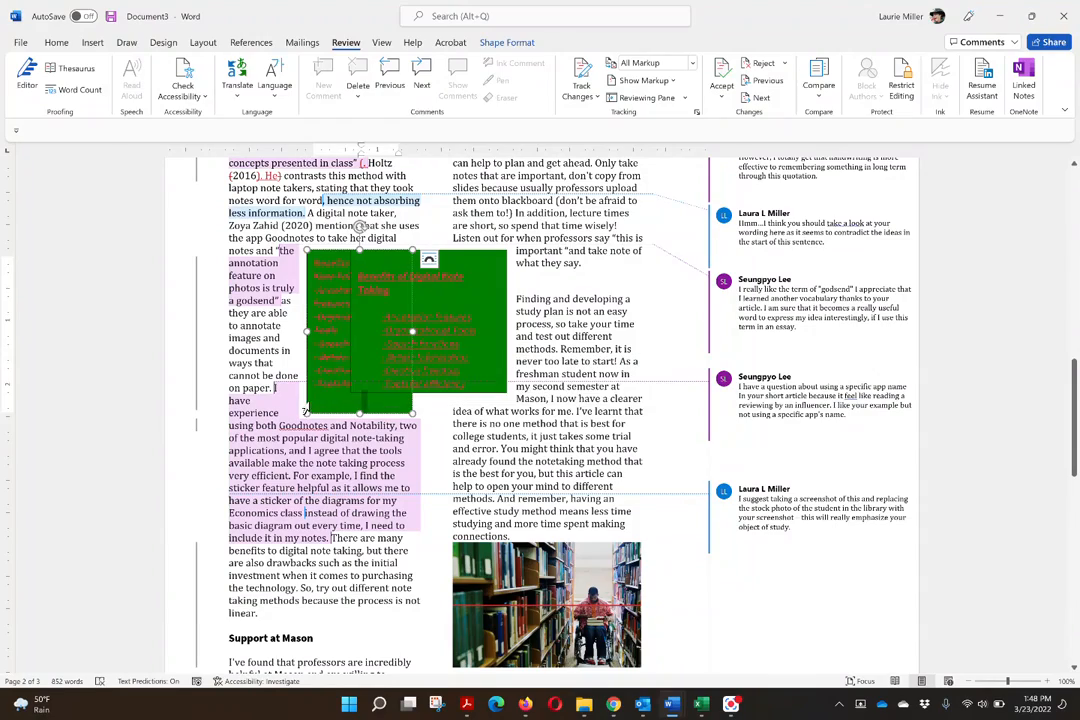
pyautogui.press('Delete')
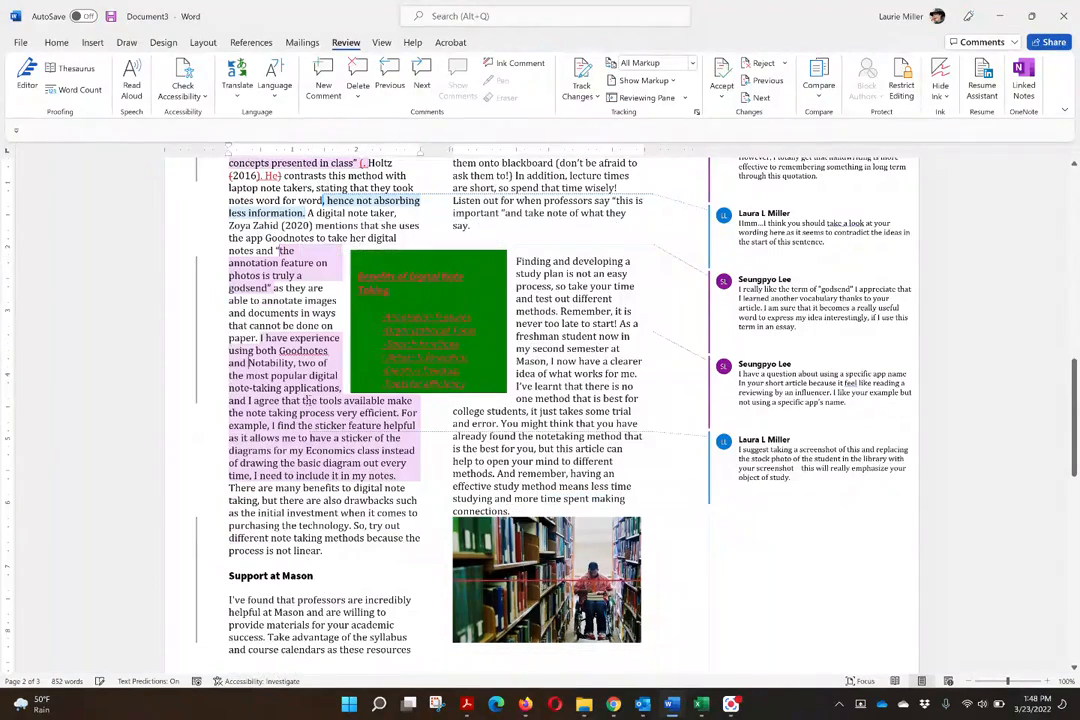
# - Delete the duplicate overlapping green user graphic beside the article's introduction on page 1
pyautogui.scroll(15, 307, 400)
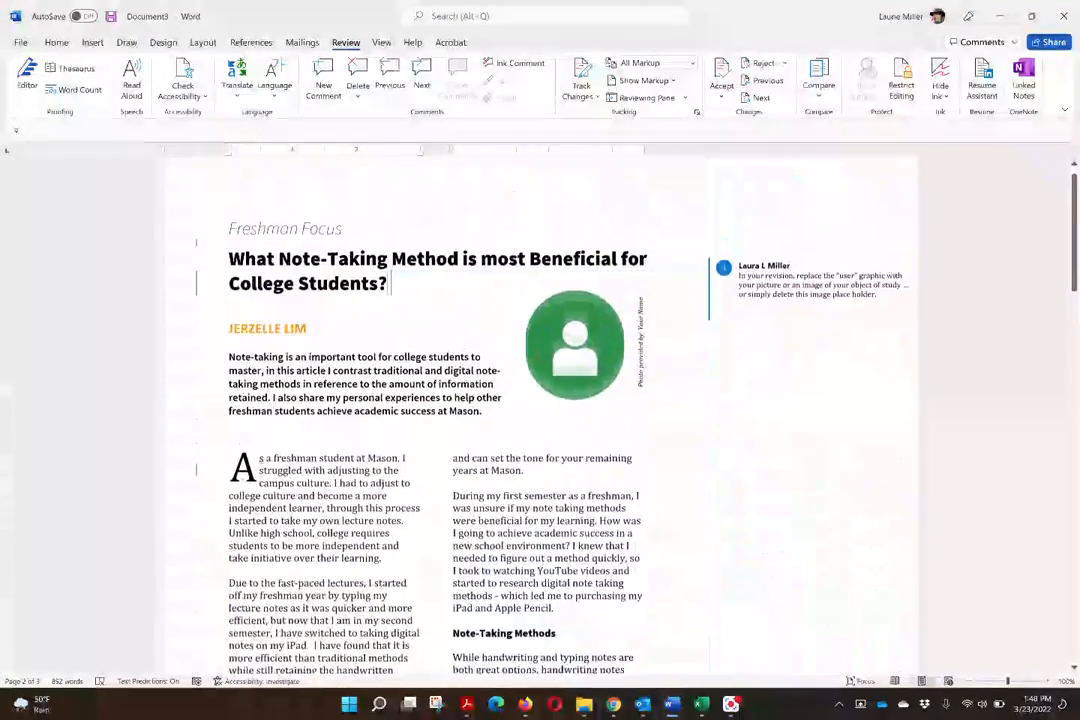
pyautogui.click(602, 359)
pyautogui.press('Delete')
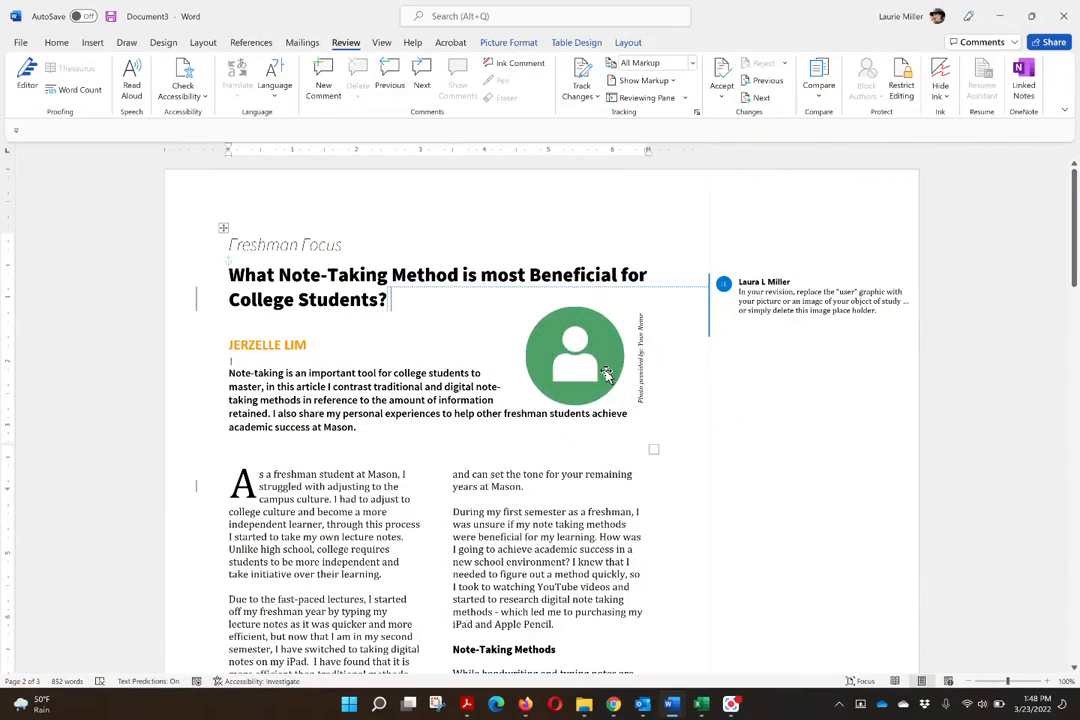
# - Check the cleaned-up layout and the merged comments on the first two pages of the combined document
pyautogui.scroll(-10, 606, 374)
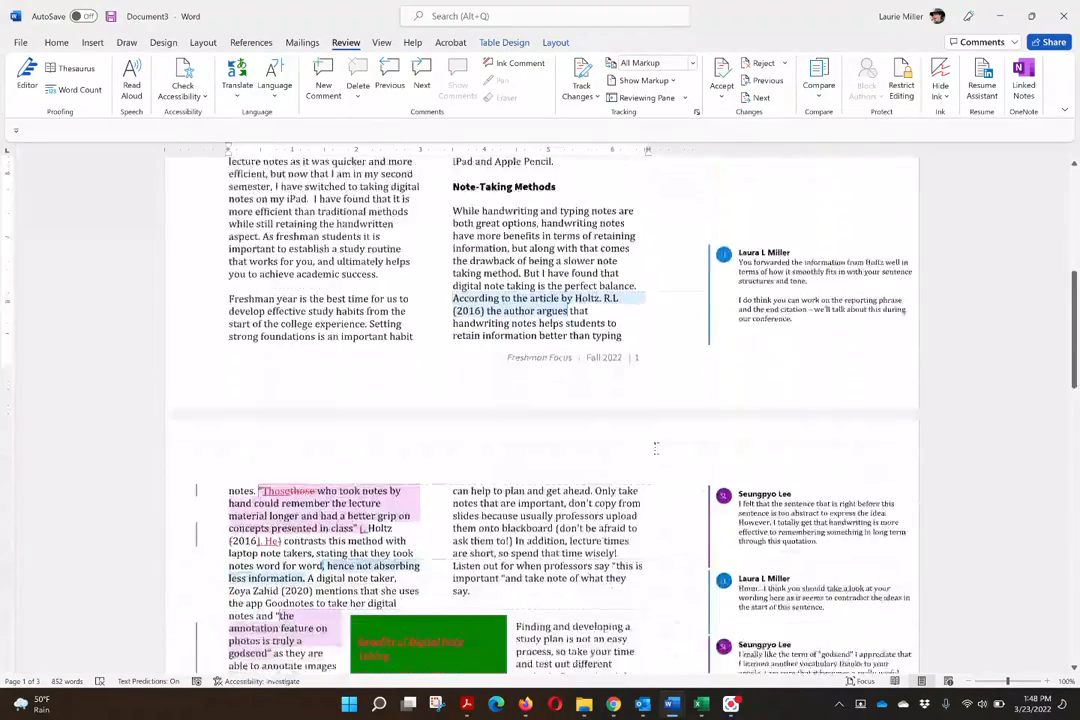
pyautogui.scroll(-3, 660, 445)
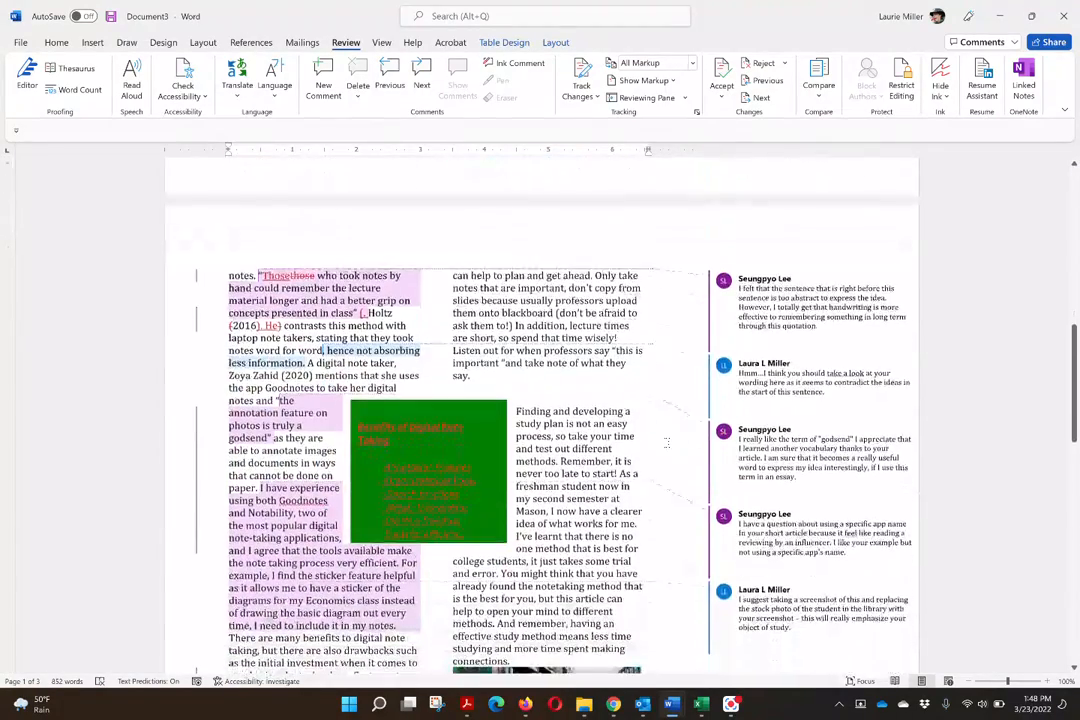
pyautogui.scroll(1, 666, 441)
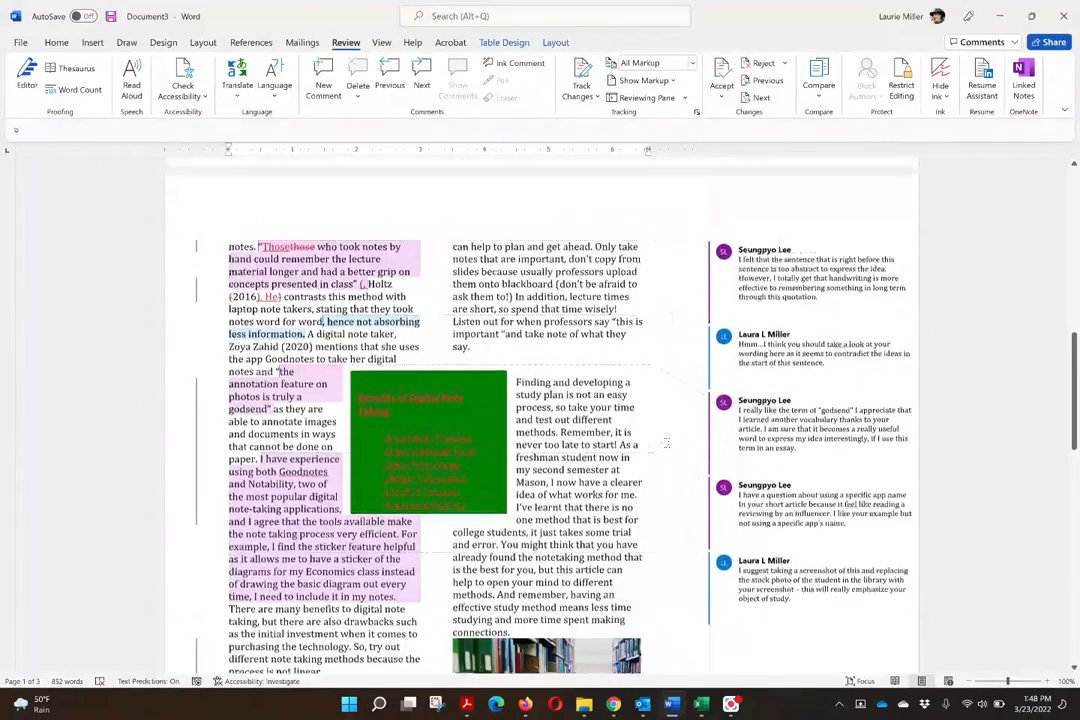
pyautogui.scroll(1, 666, 441)
pyautogui.scroll(12, 666, 441)
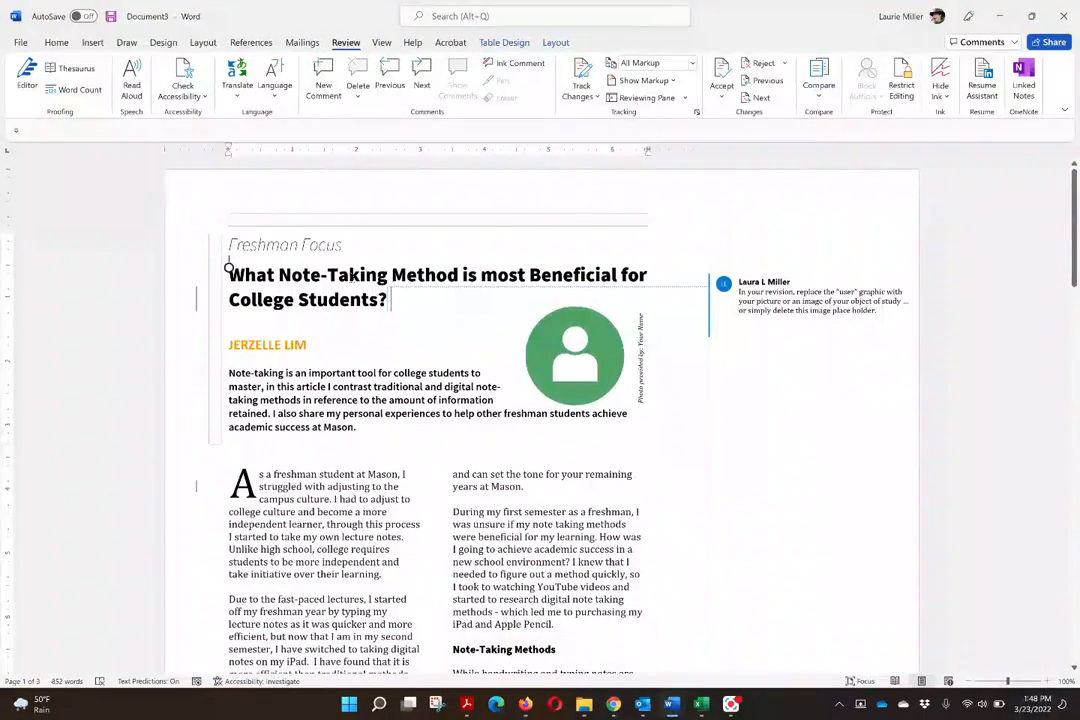
# - Save the combined document to Downloads as a Word Document, named with the student's first name followed by "_SRWdraft_all-feedback"
pyautogui.click(21, 43)
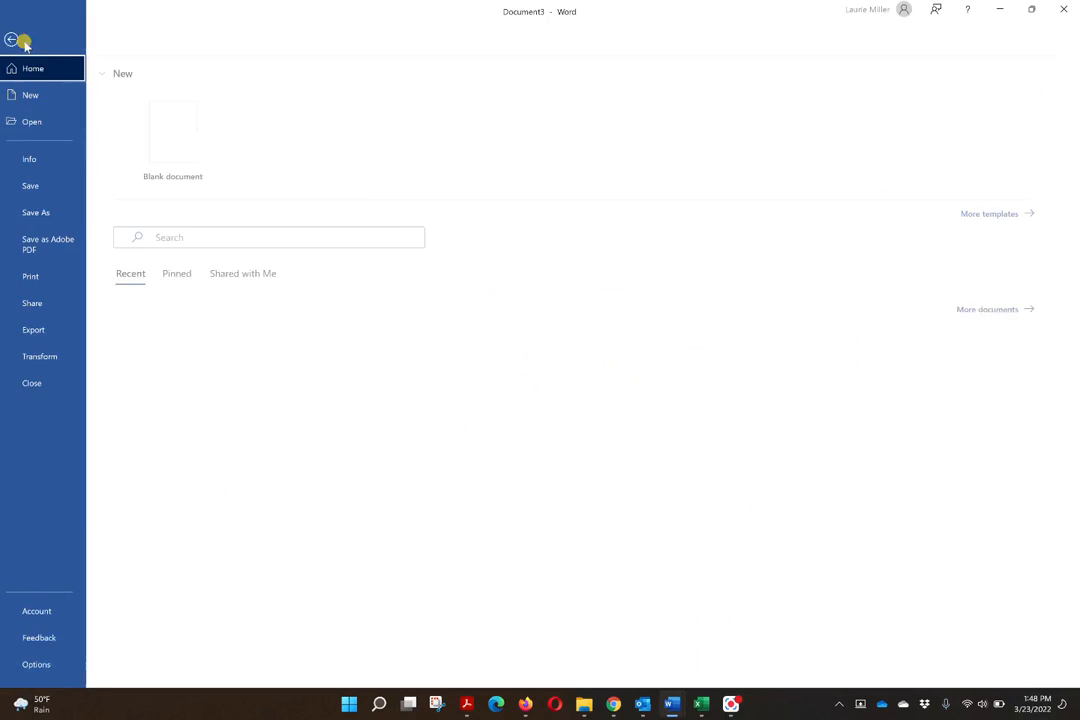
pyautogui.click(50, 213)
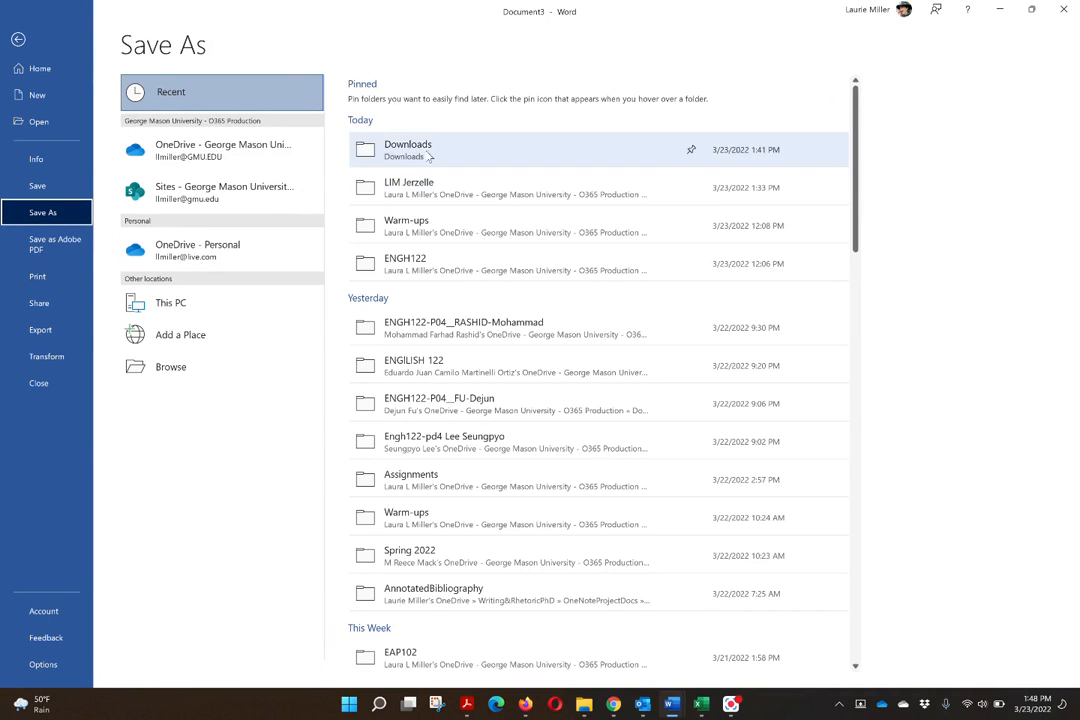
pyautogui.click(430, 152)
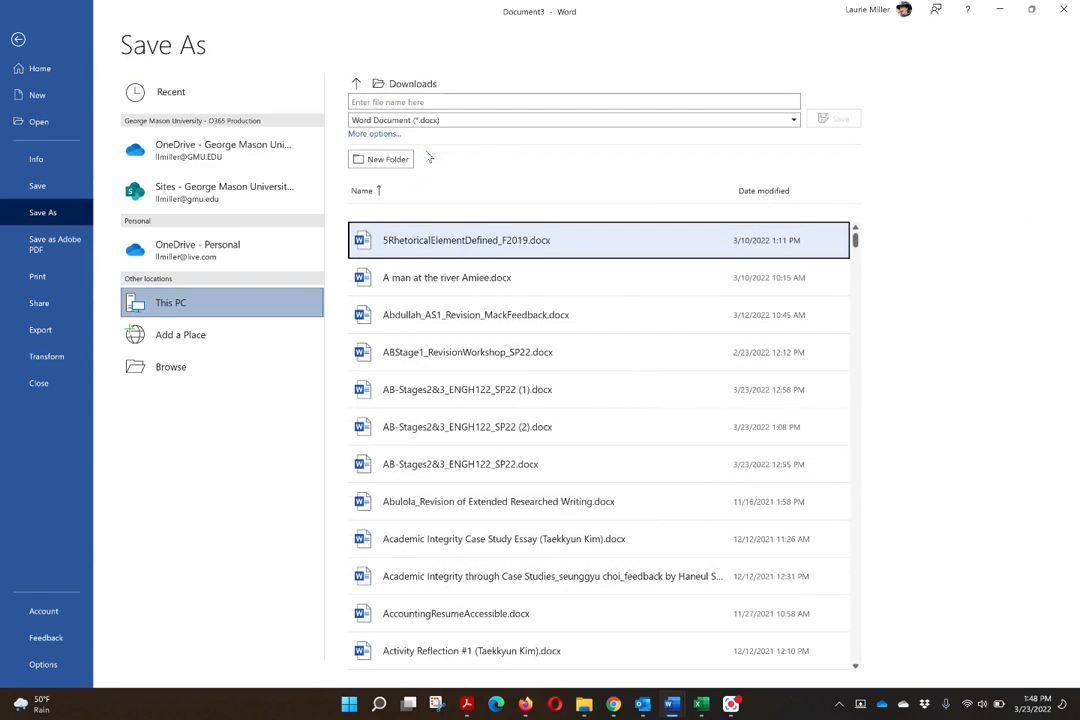
pyautogui.click(415, 102)
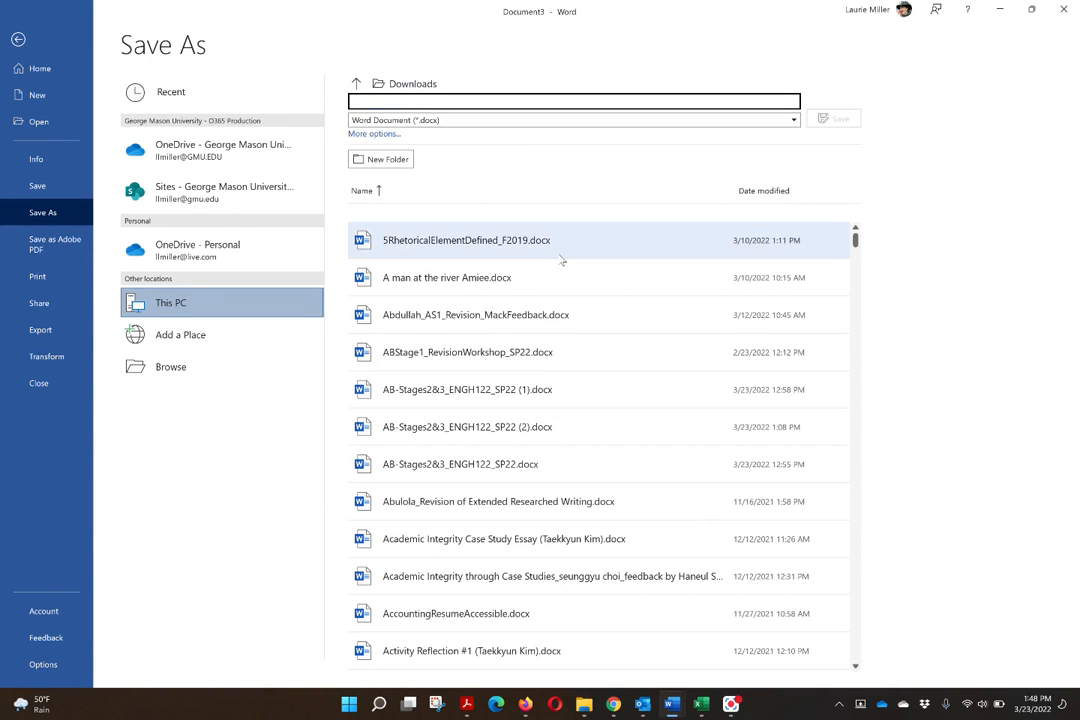
pyautogui.write('Jen')
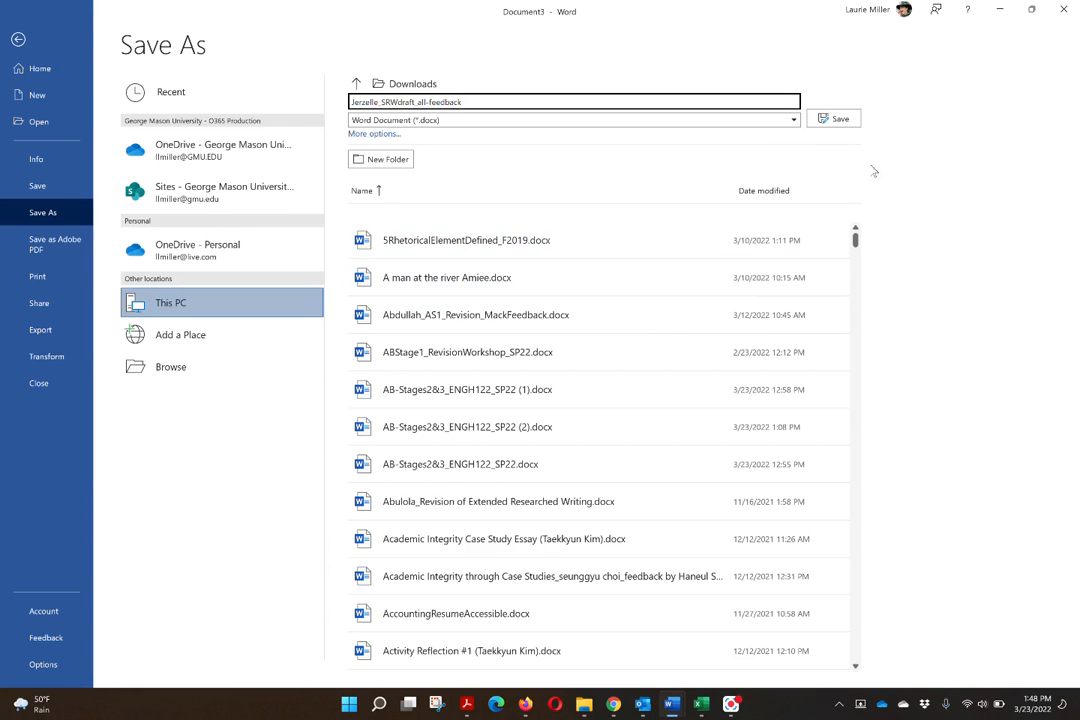
pyautogui.click(839, 119)
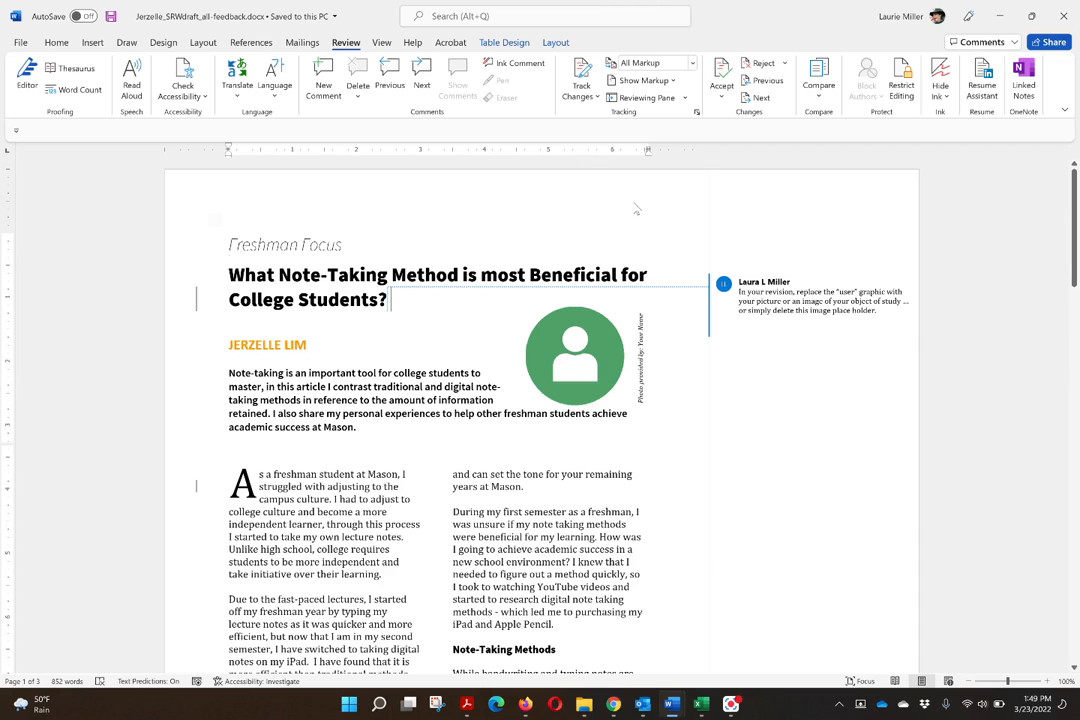
# - Turn on Track Changes for everyone in the saved document
pyautogui.click(585, 87)
pyautogui.click(585, 90)
pyautogui.click(586, 96)
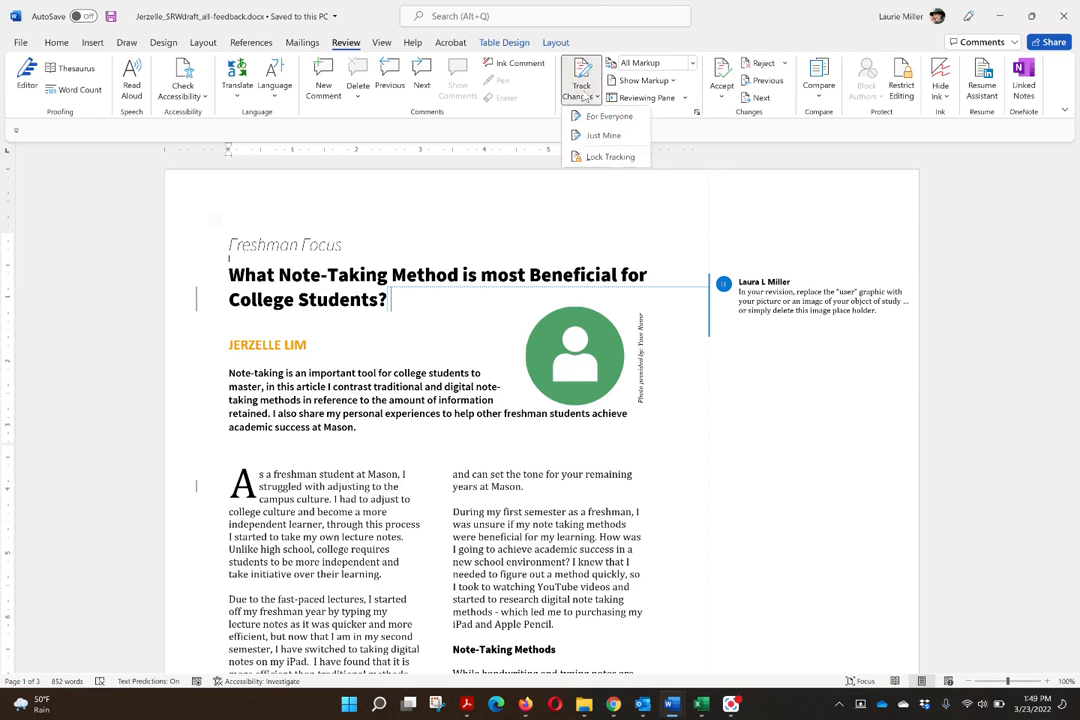
pyautogui.click(890, 240)
pyautogui.click(580, 88)
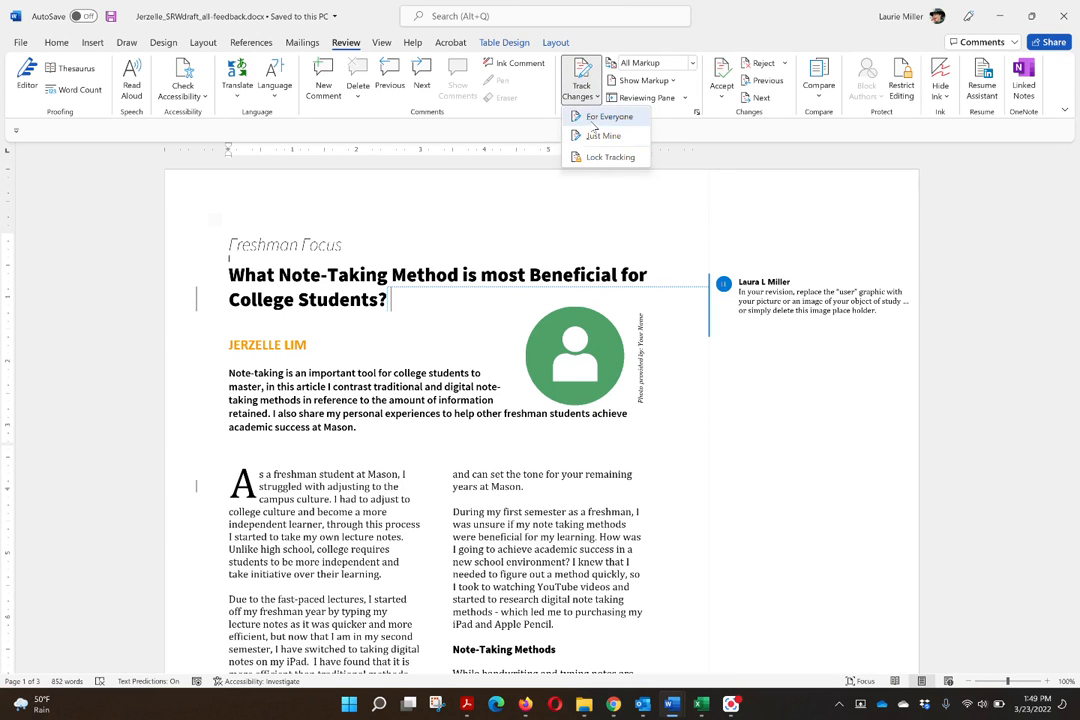
pyautogui.click(600, 118)
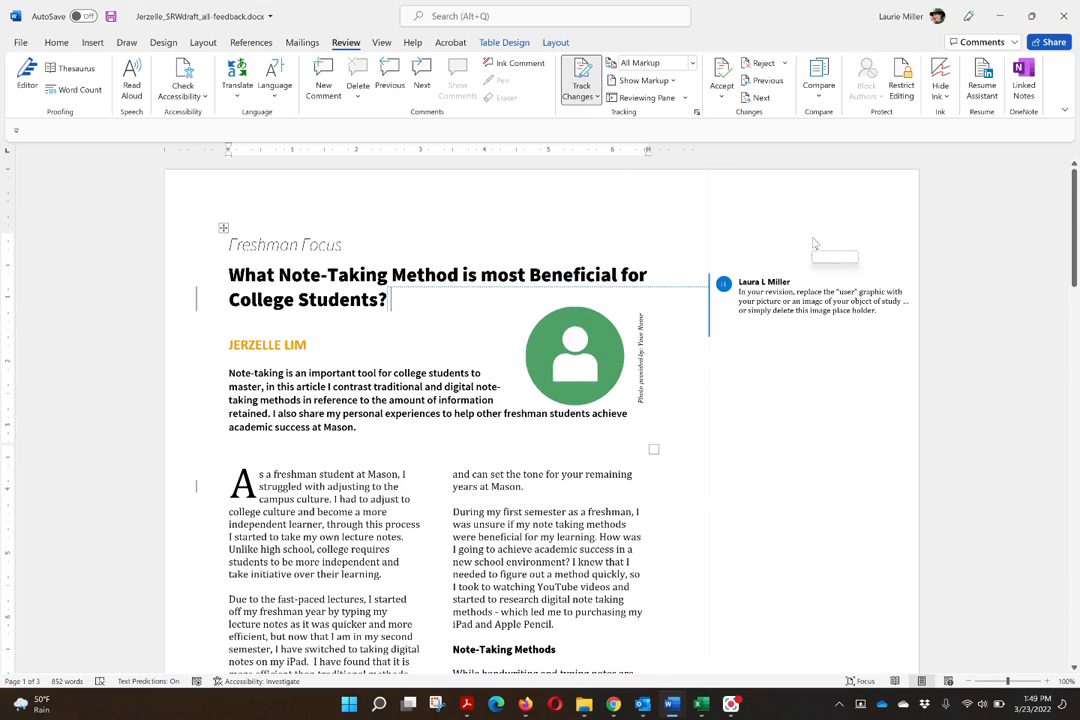
# - Review the peer and instructor comments and the marked-up edits from the Note-Taking Methods section through page 2
pyautogui.scroll(-5, 815, 243)
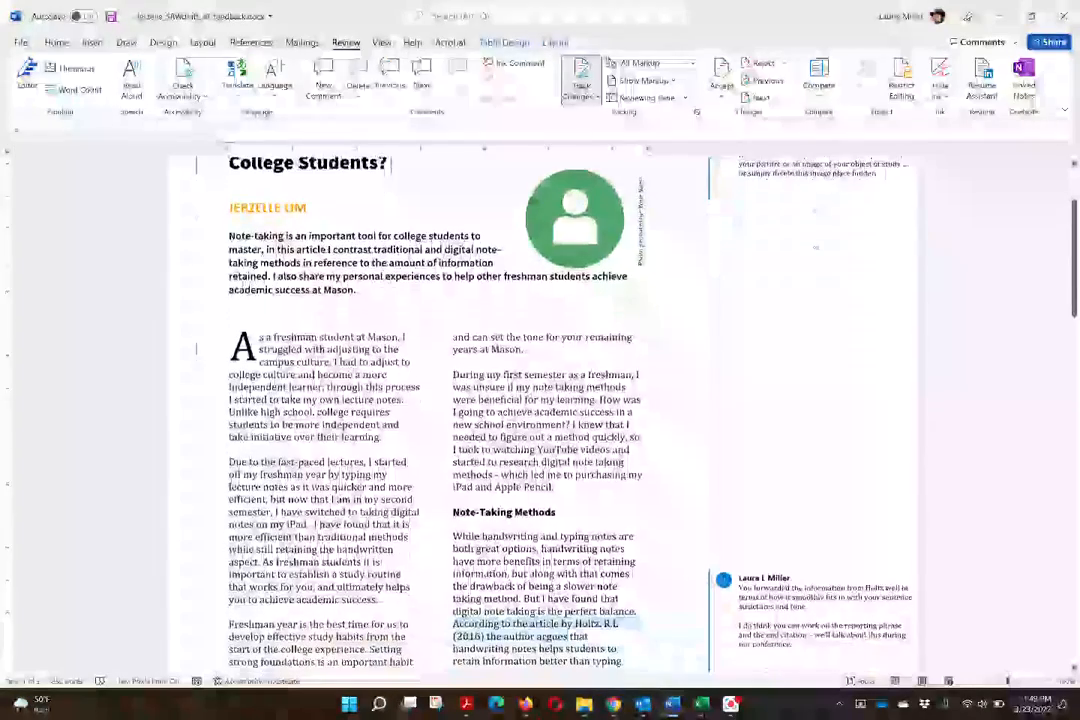
pyautogui.scroll(-7, 815, 243)
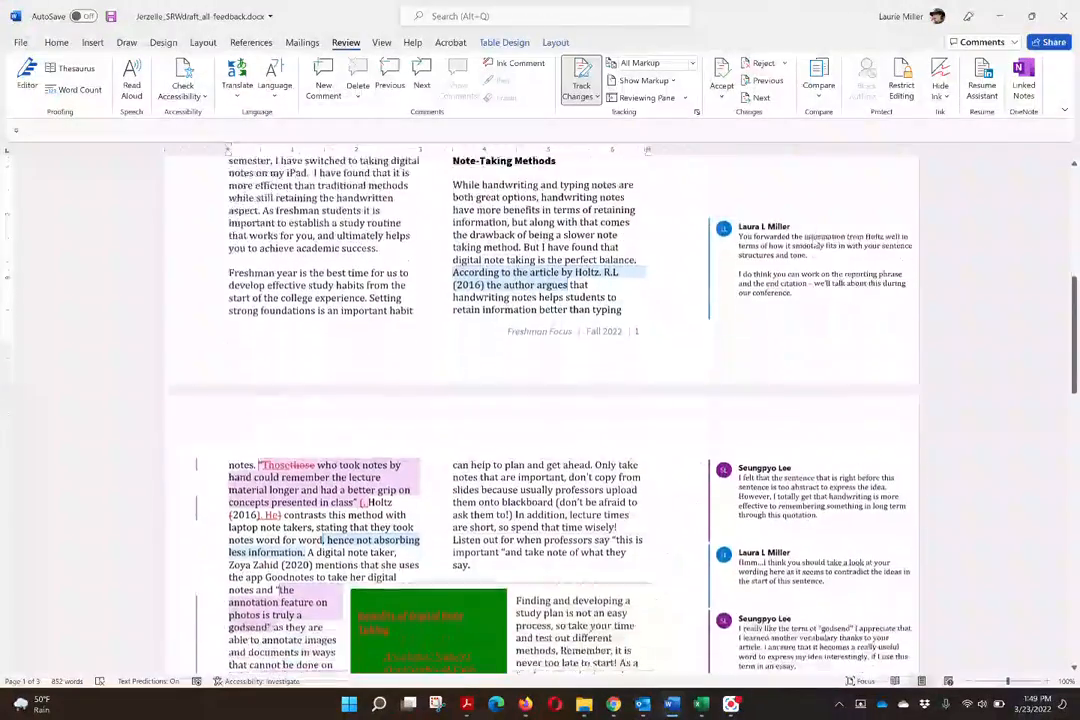
pyautogui.scroll(12, 815, 243)
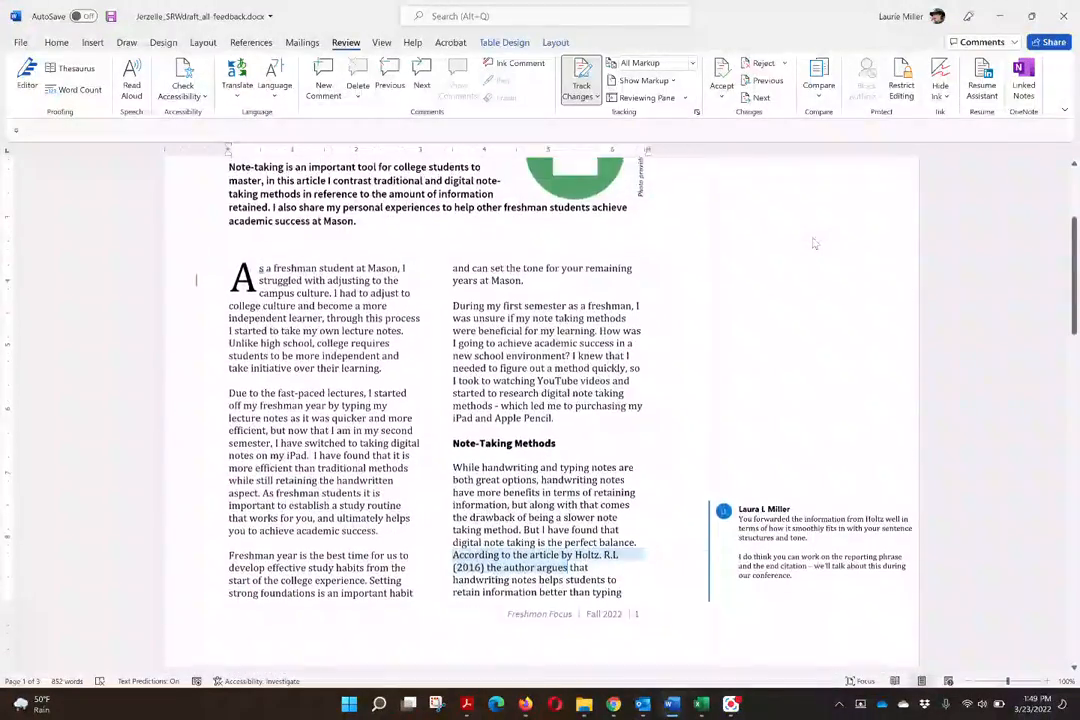
pyautogui.scroll(-12, 815, 243)
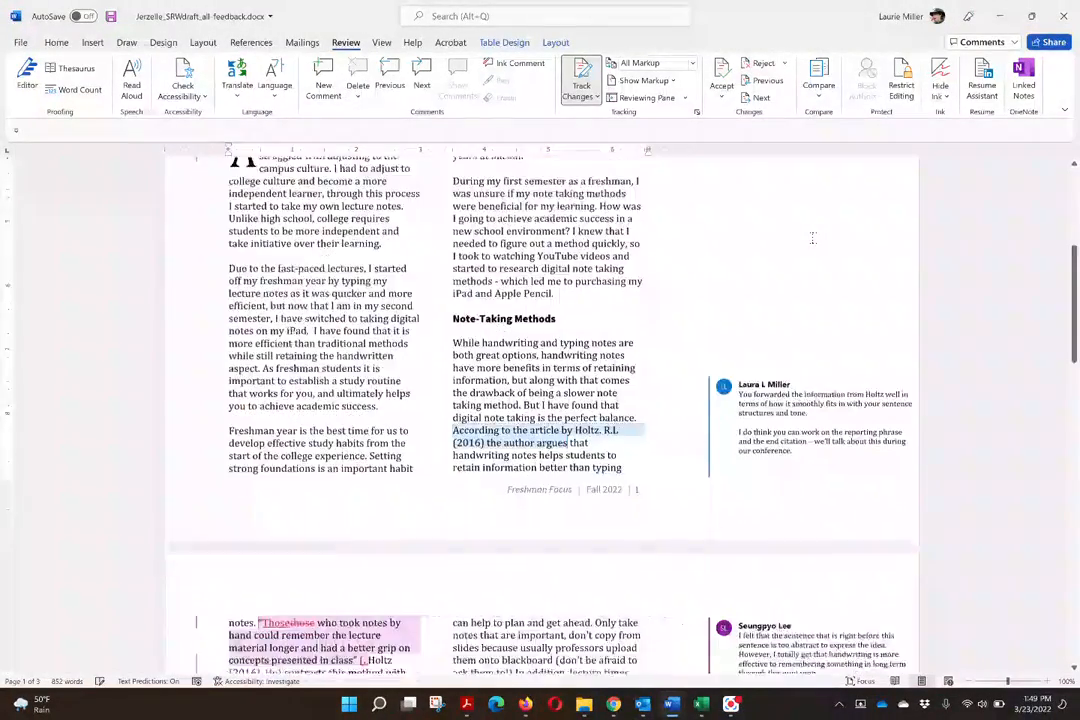
pyautogui.scroll(1, 813, 238)
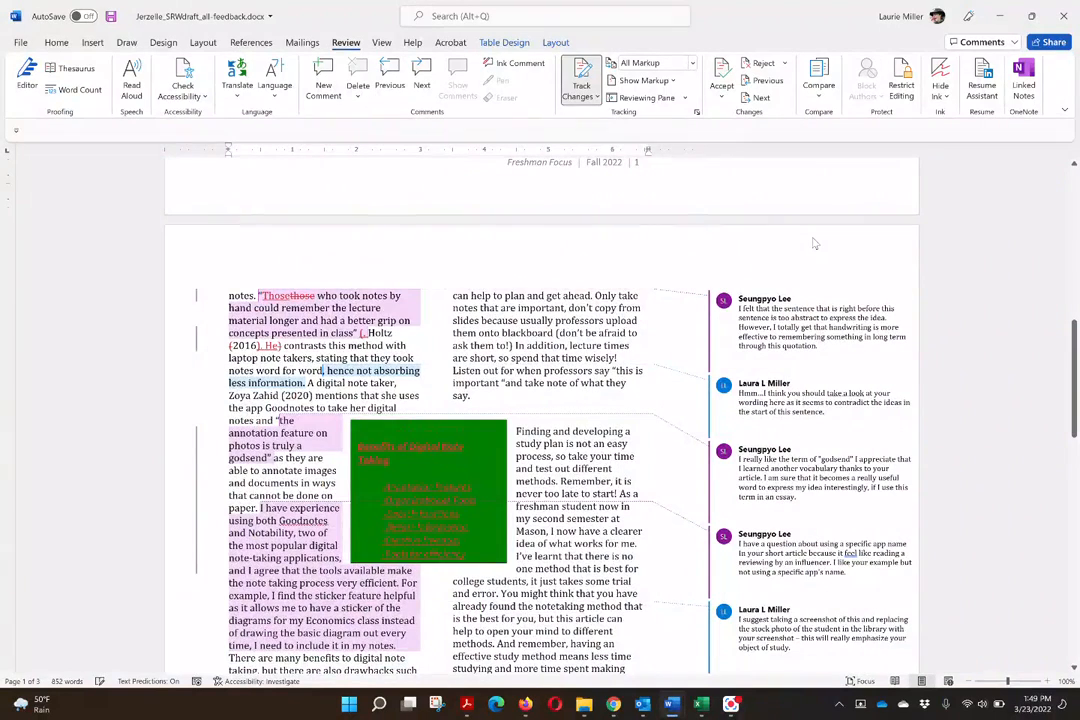